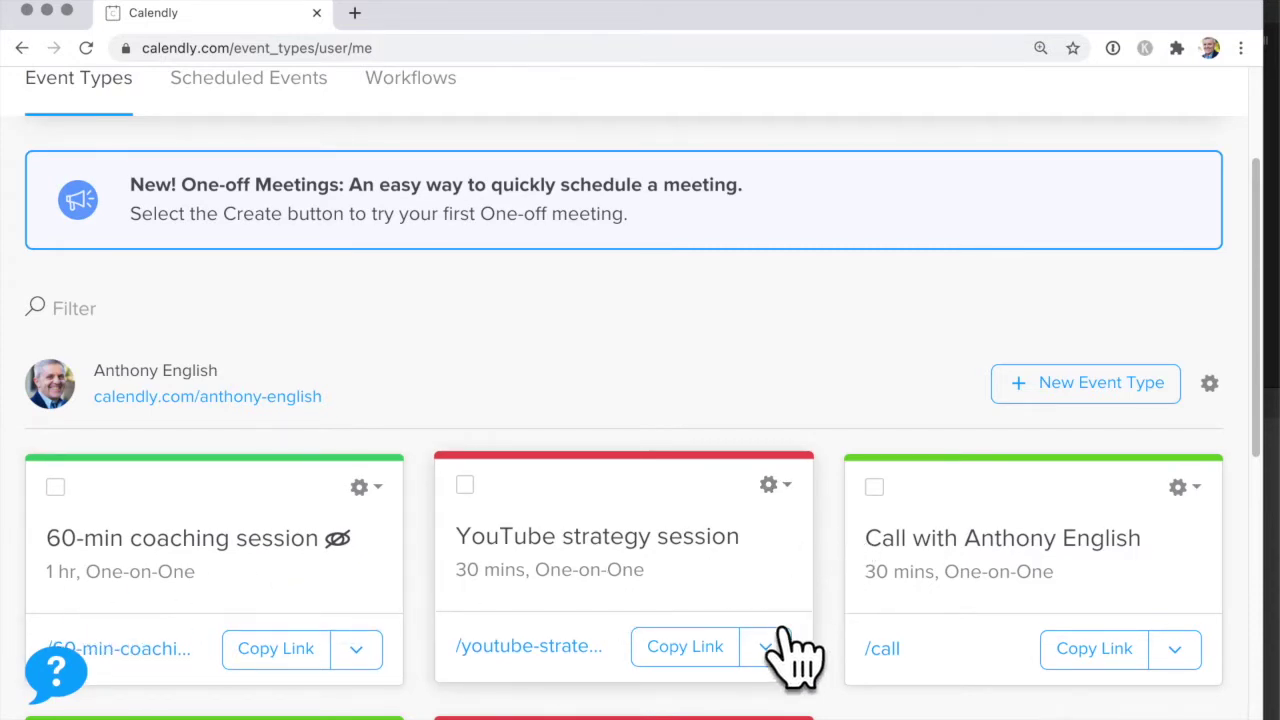
Step: Create a one-off meeting named 'Quick catchup' and add an empty details/agenda field
scroll(928, 330, up, 1)
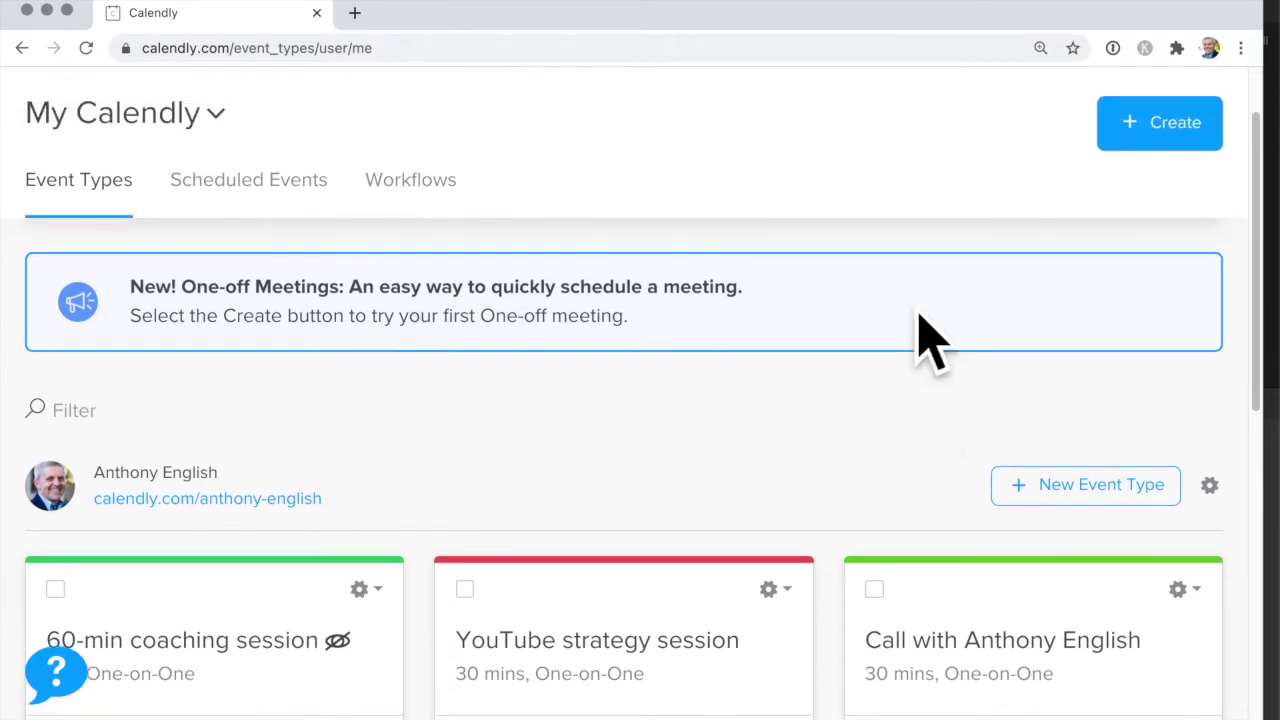
scroll(930, 340, up, 1)
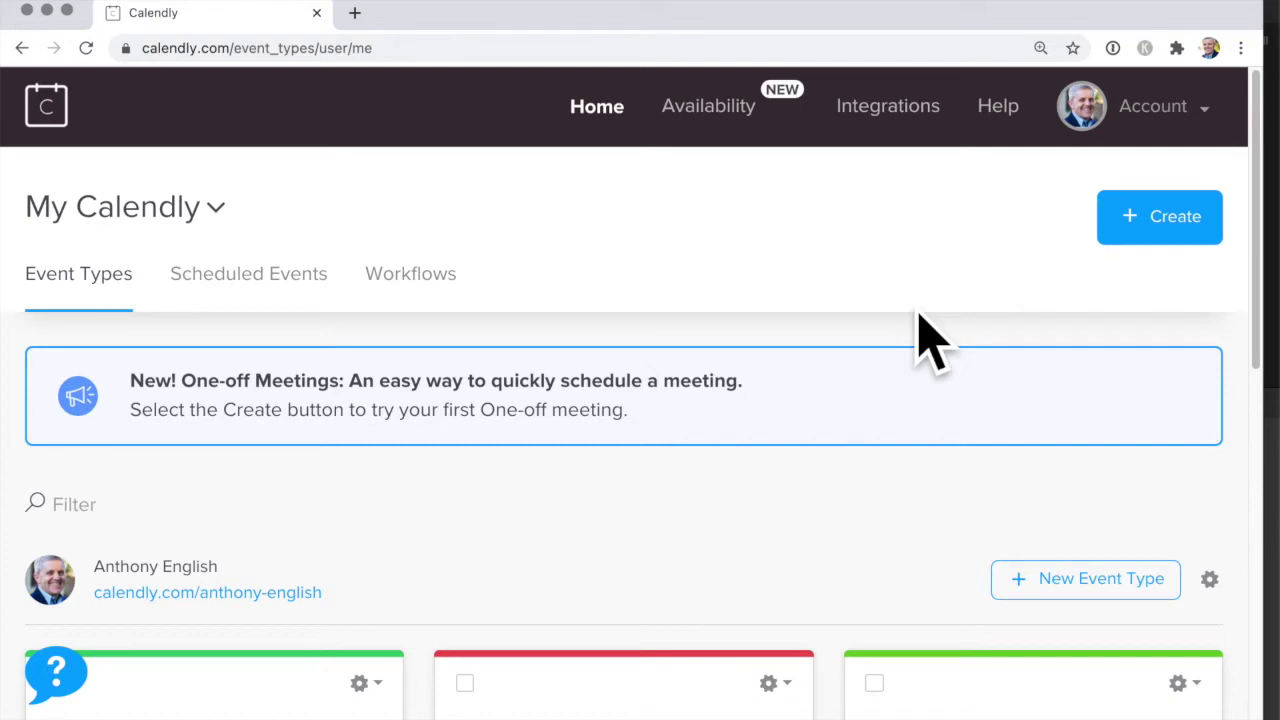
click(1217, 241)
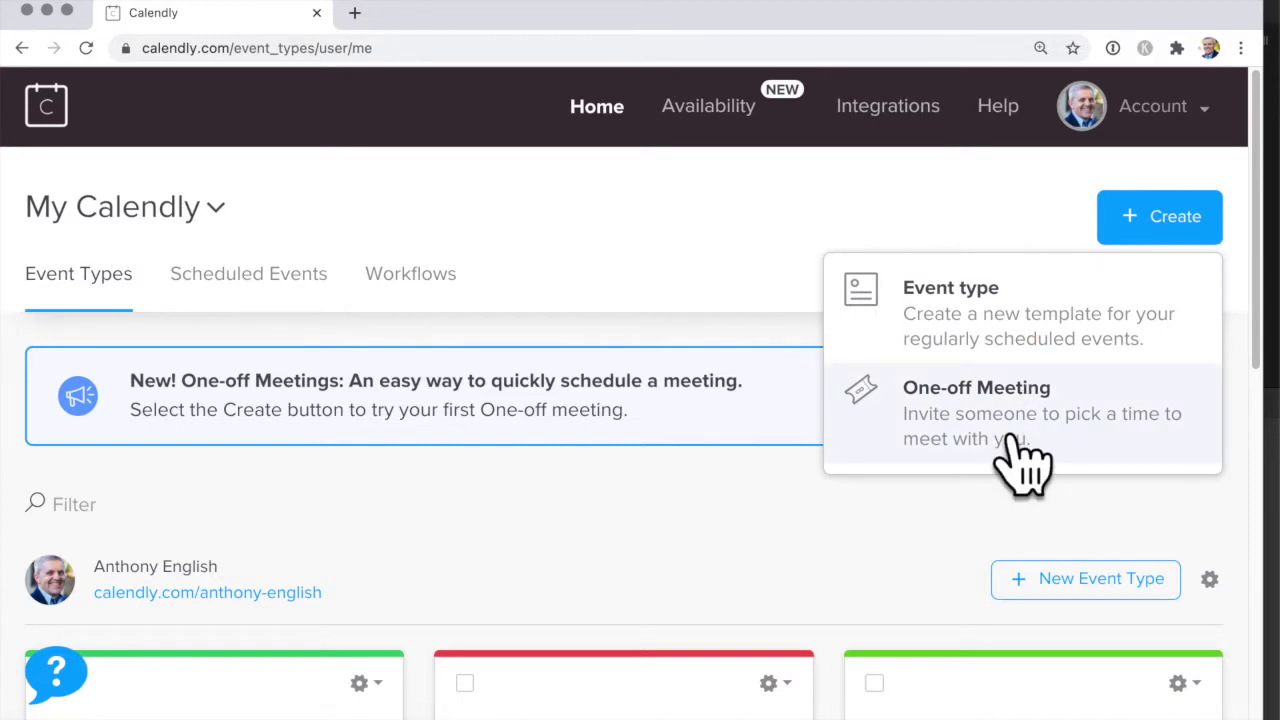
click(1113, 472)
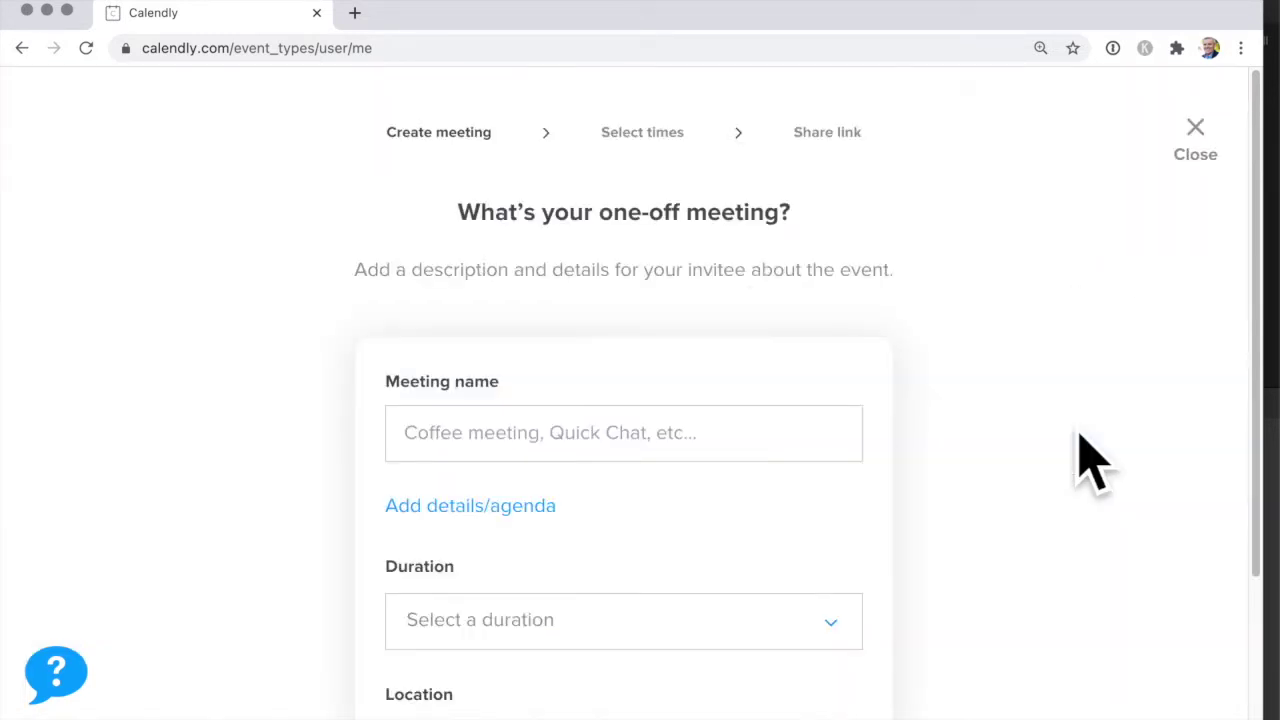
click(727, 462)
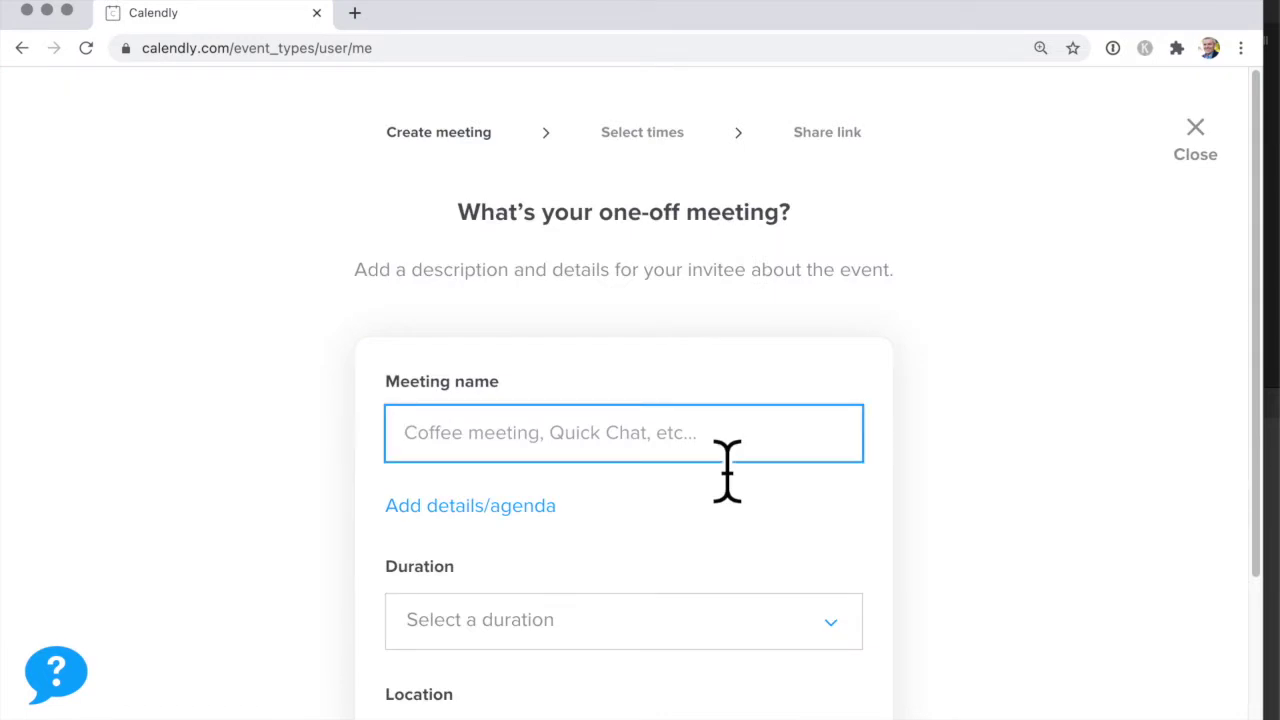
text(Quick catchup)
scroll(602, 480, down, 3)
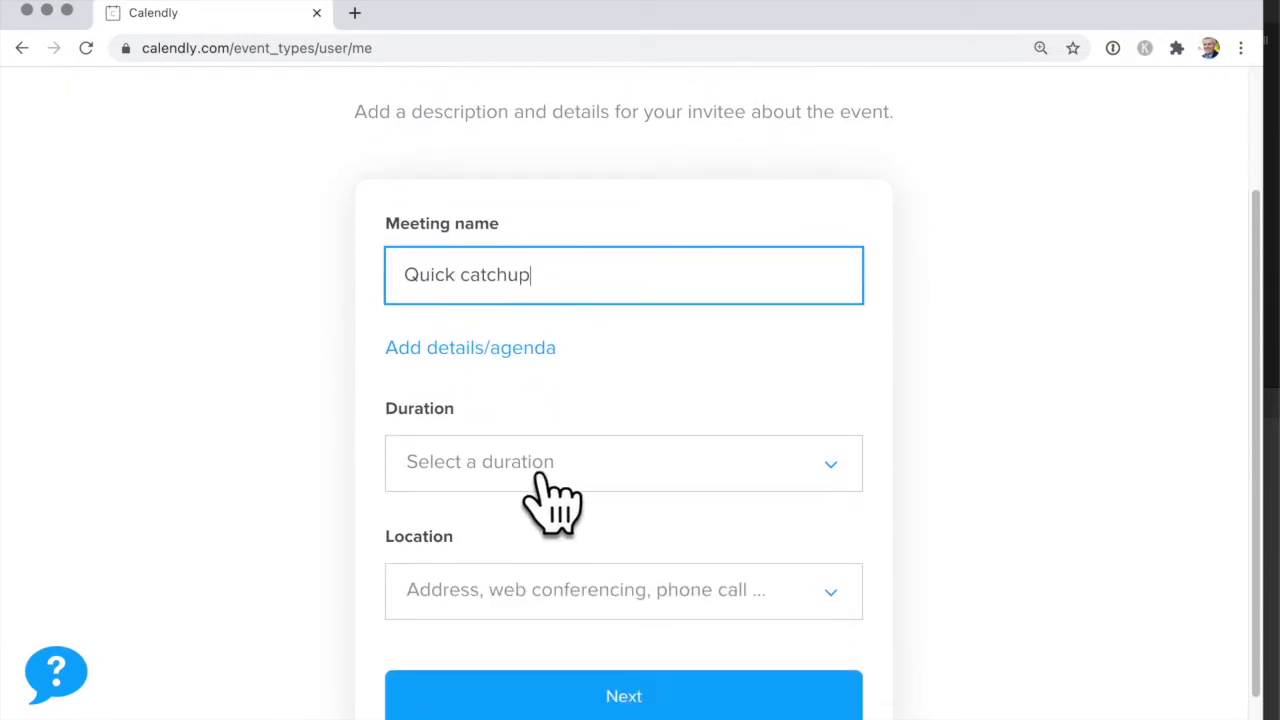
click(512, 341)
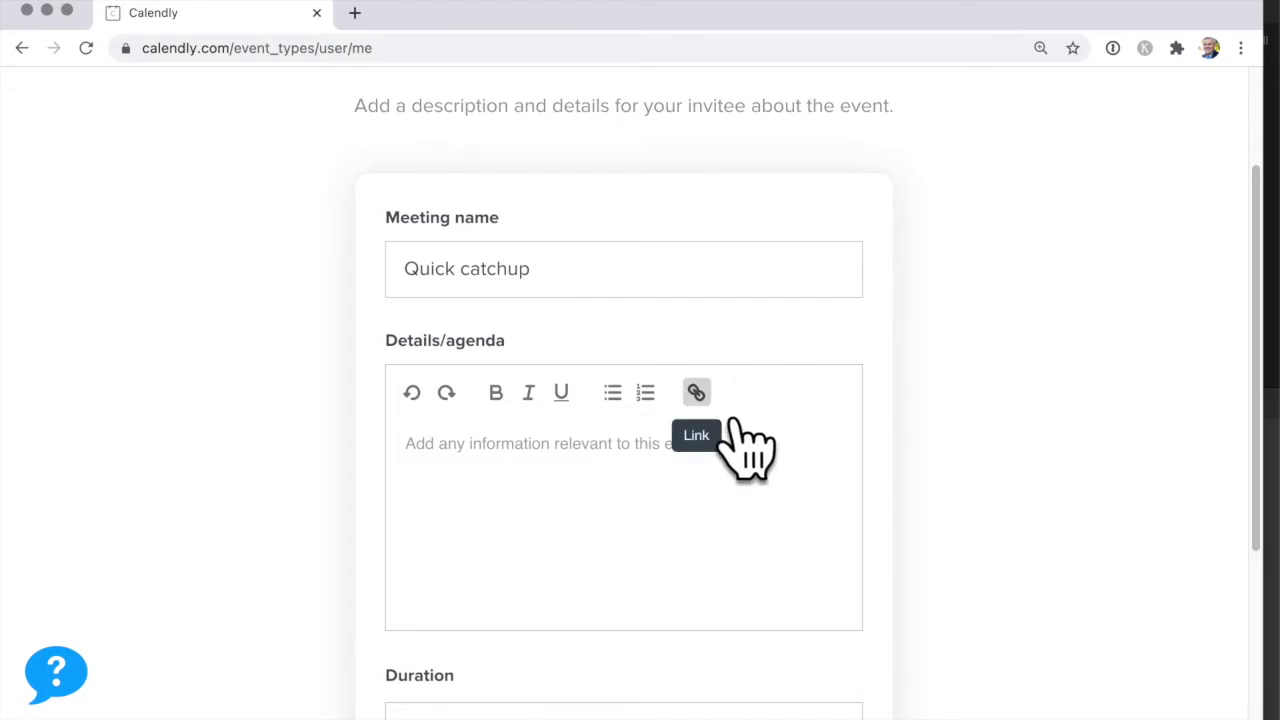
Step: Set the meeting duration to 45 minutes
scroll(758, 532, down, 3)
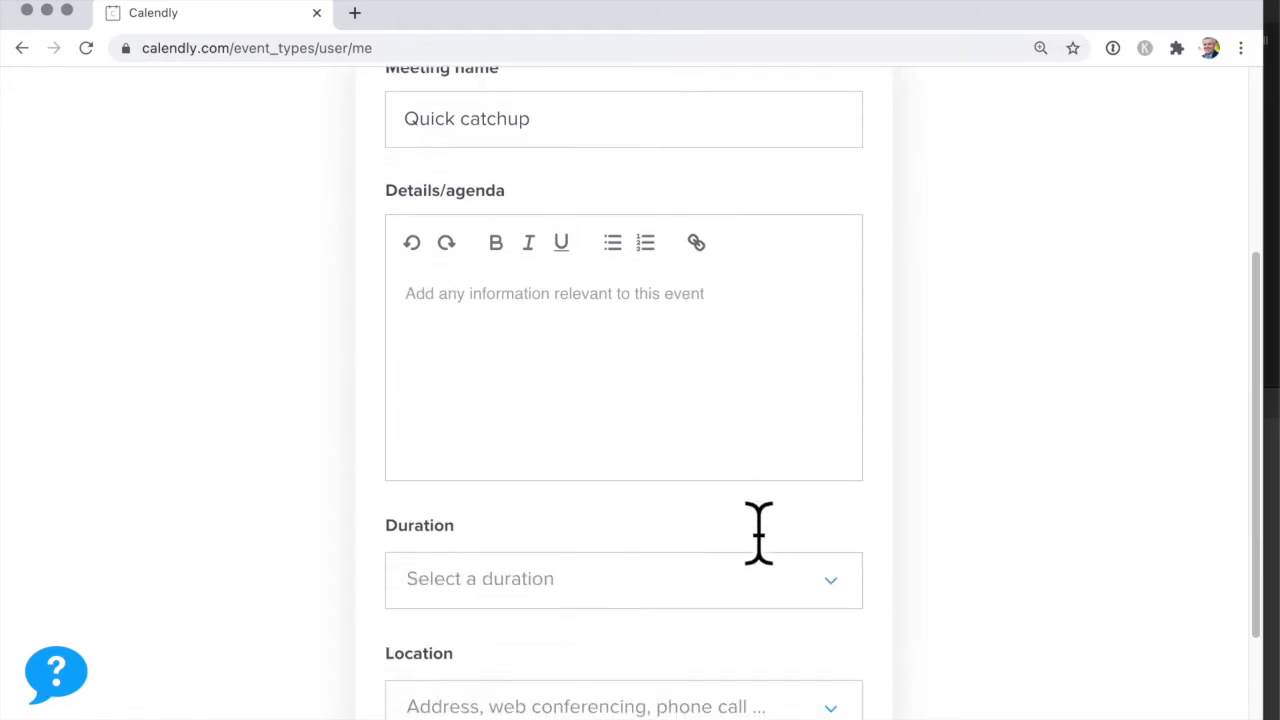
click(864, 528)
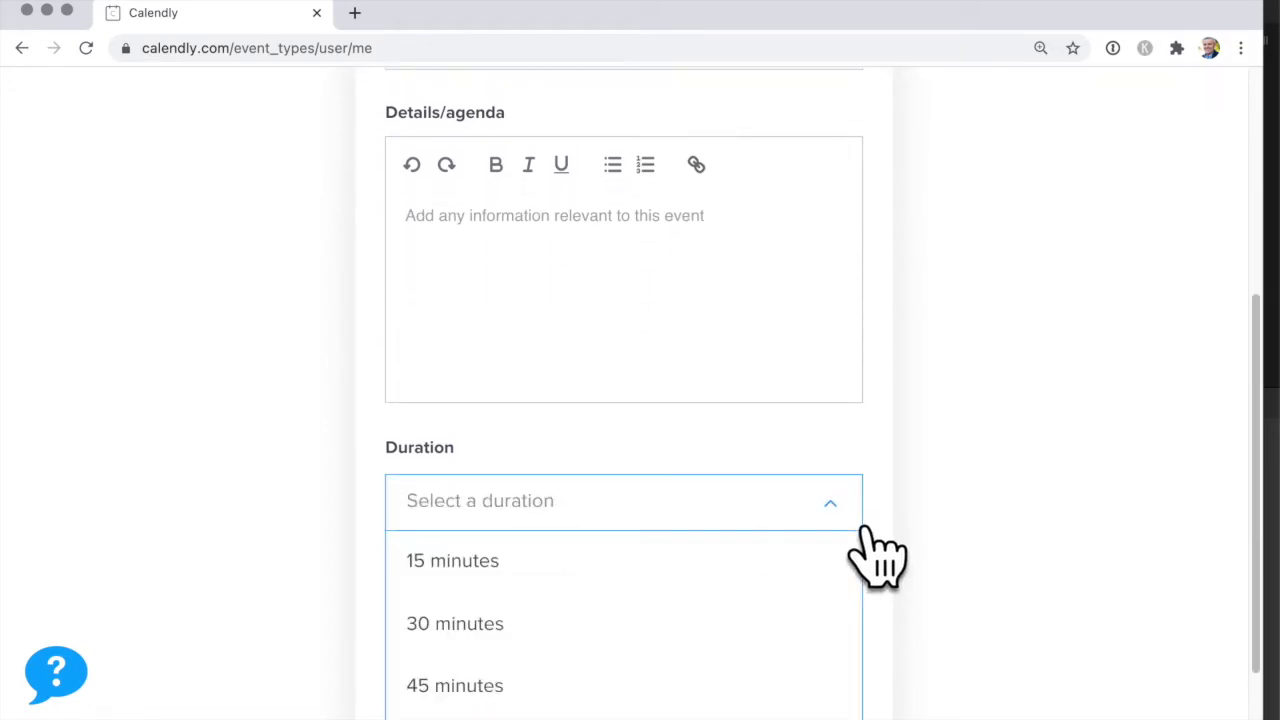
click(532, 698)
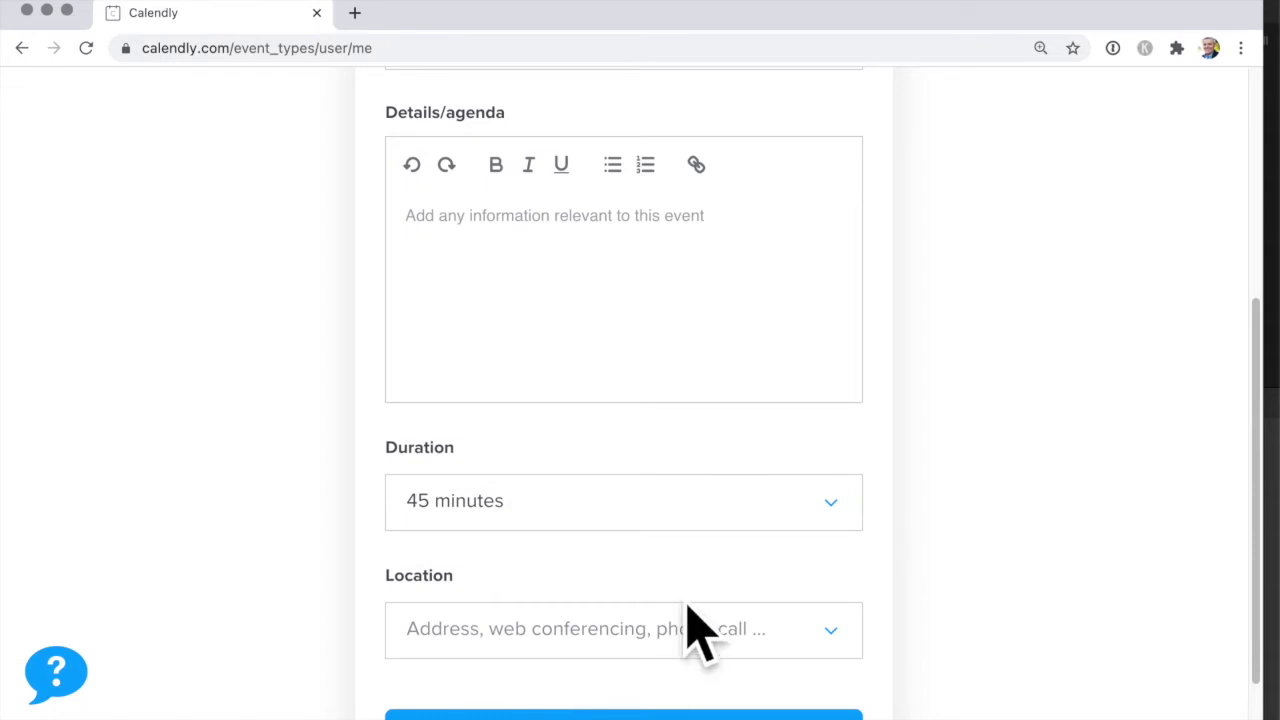
scroll(686, 629, down, 1)
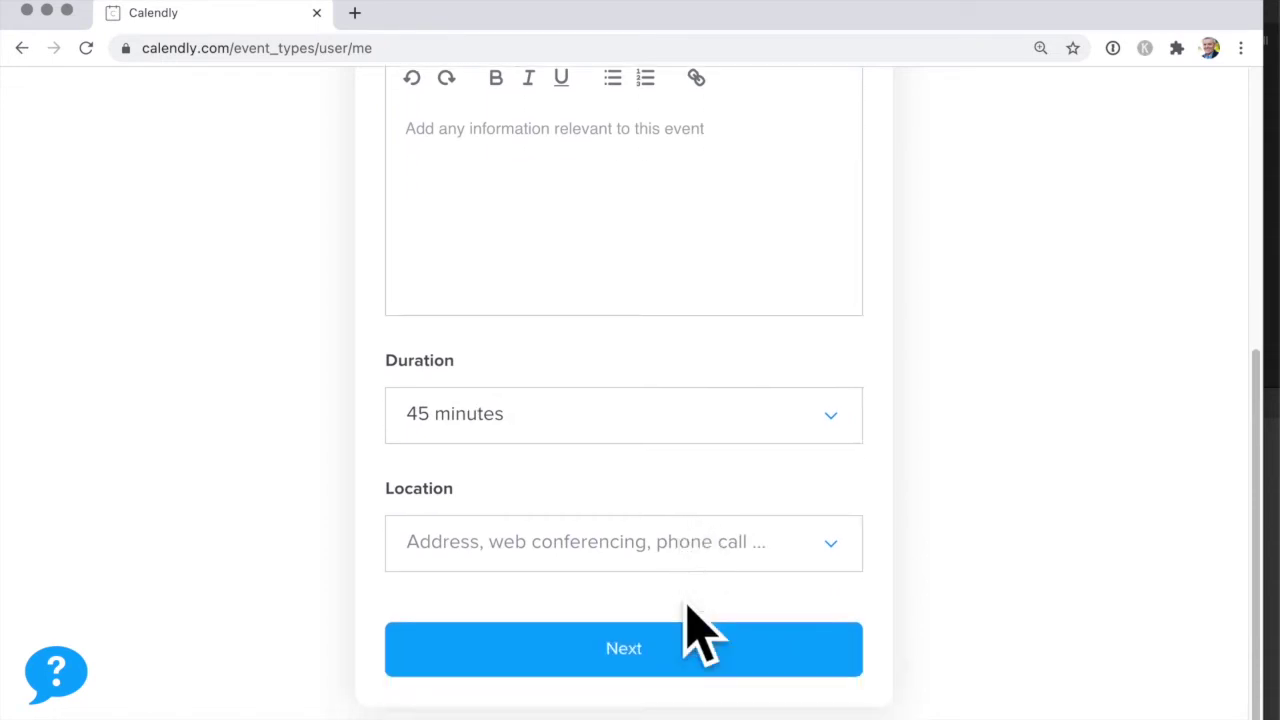
Step: Make Zoom the meeting location and continue to time selection
click(869, 565)
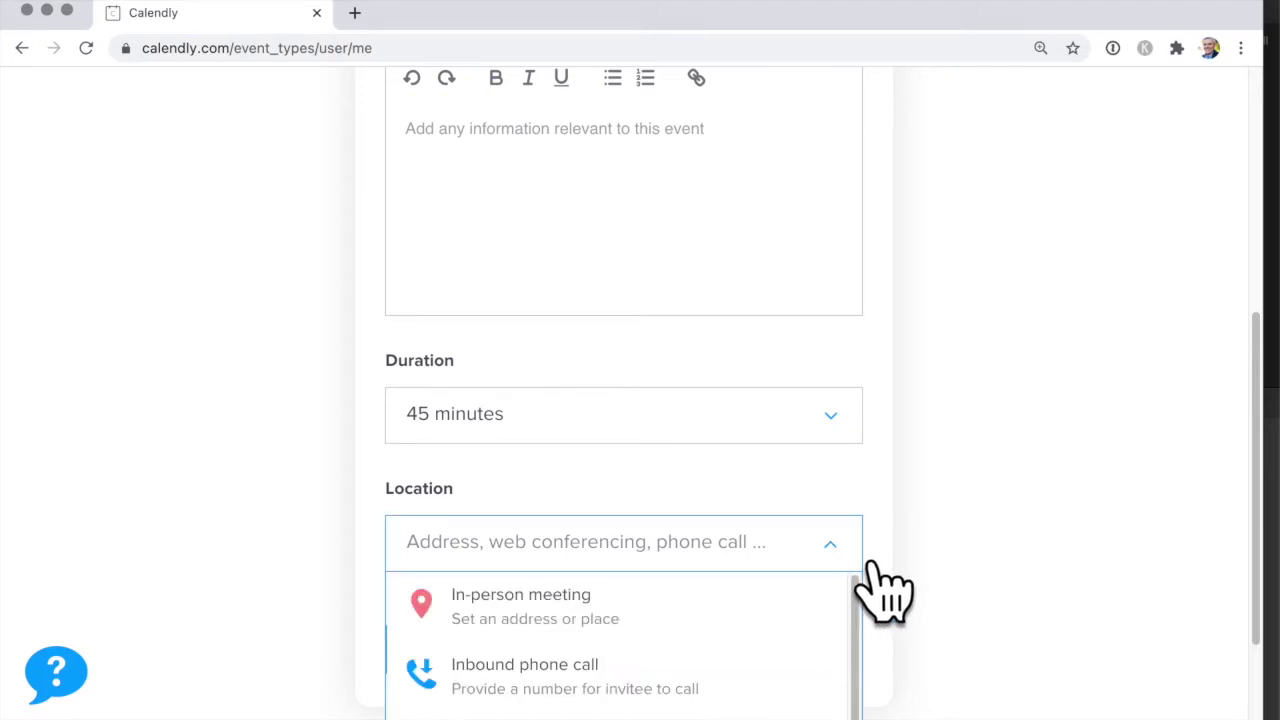
scroll(809, 666, down, 2)
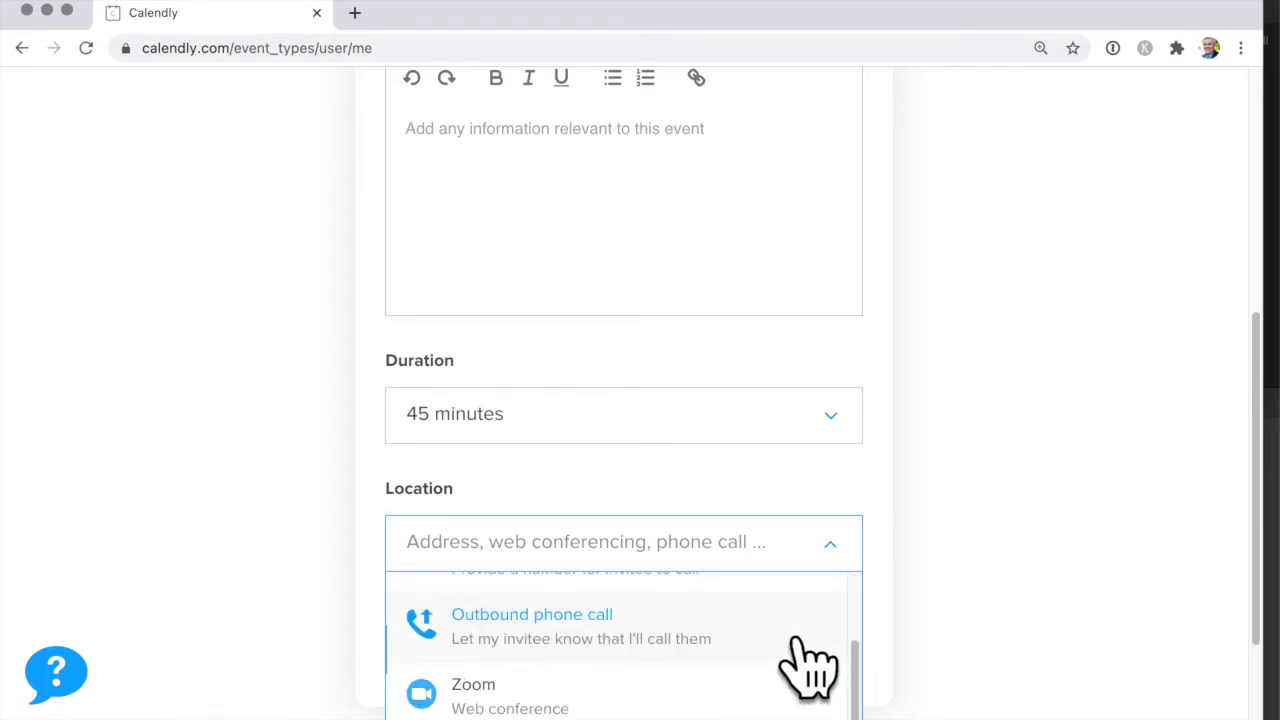
click(605, 700)
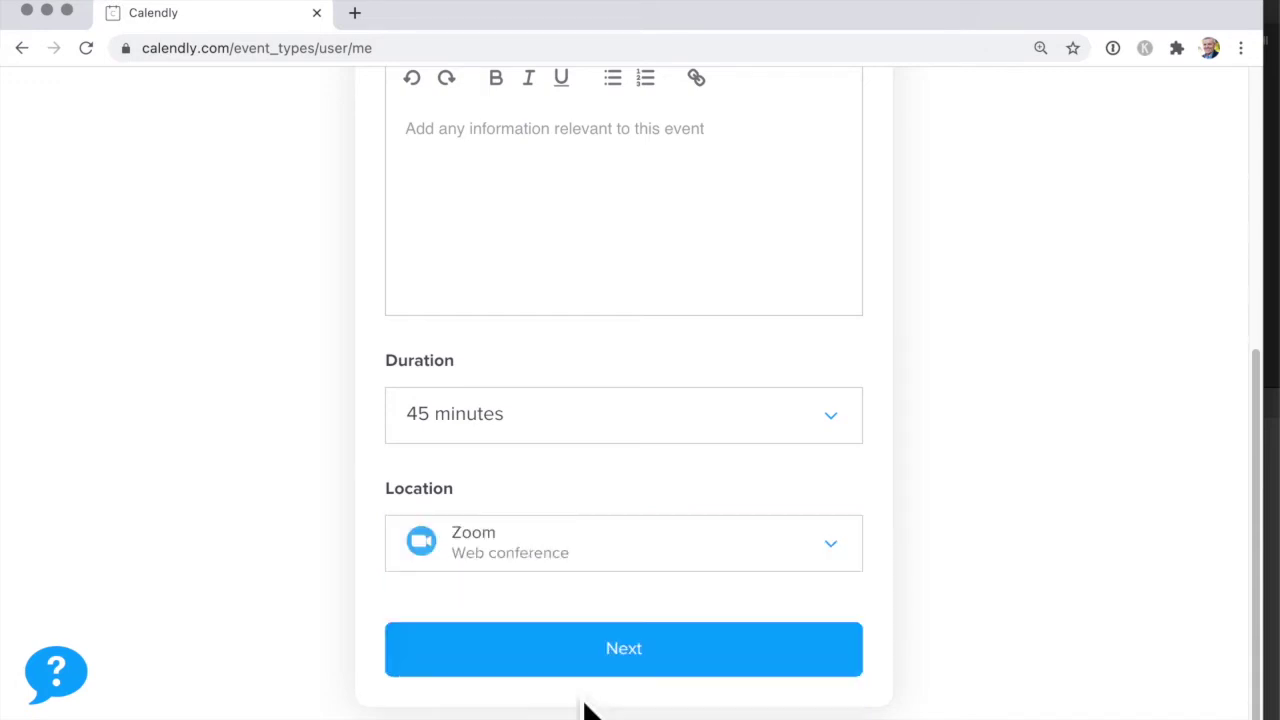
click(864, 558)
scroll(740, 660, down, 1)
scroll(745, 680, down, 5)
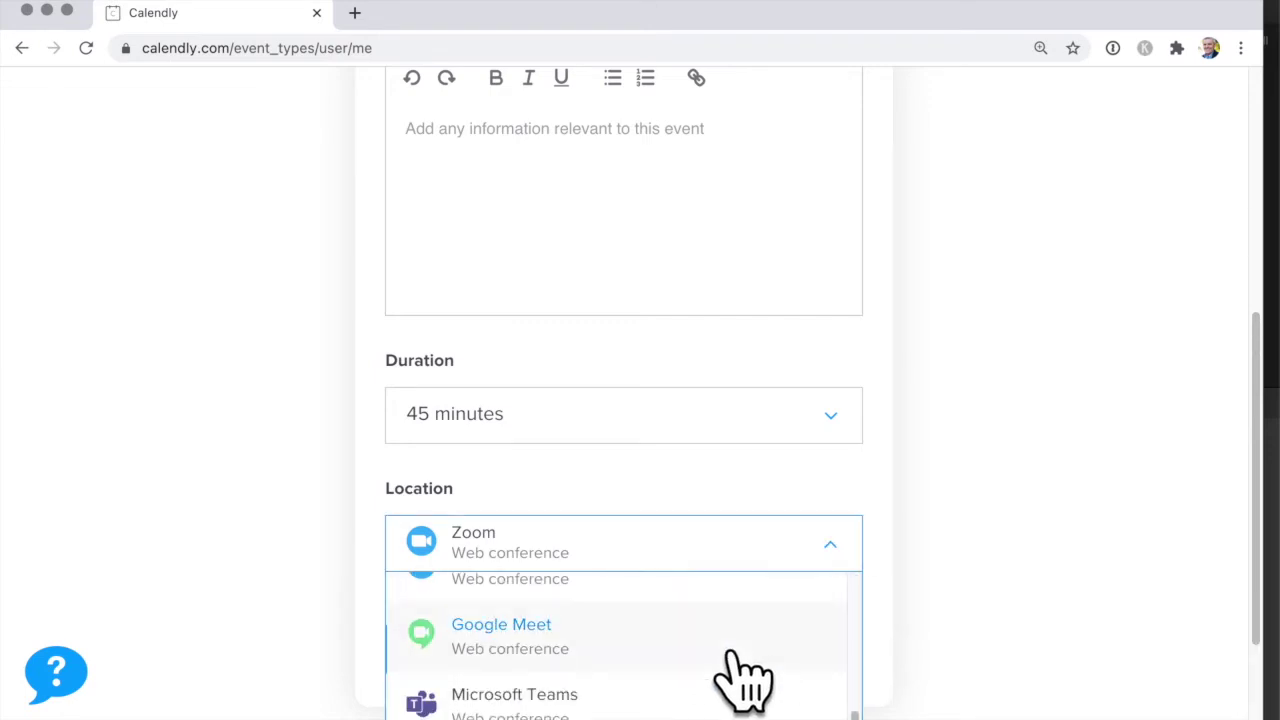
scroll(741, 680, down, 1)
scroll(673, 703, down, 1)
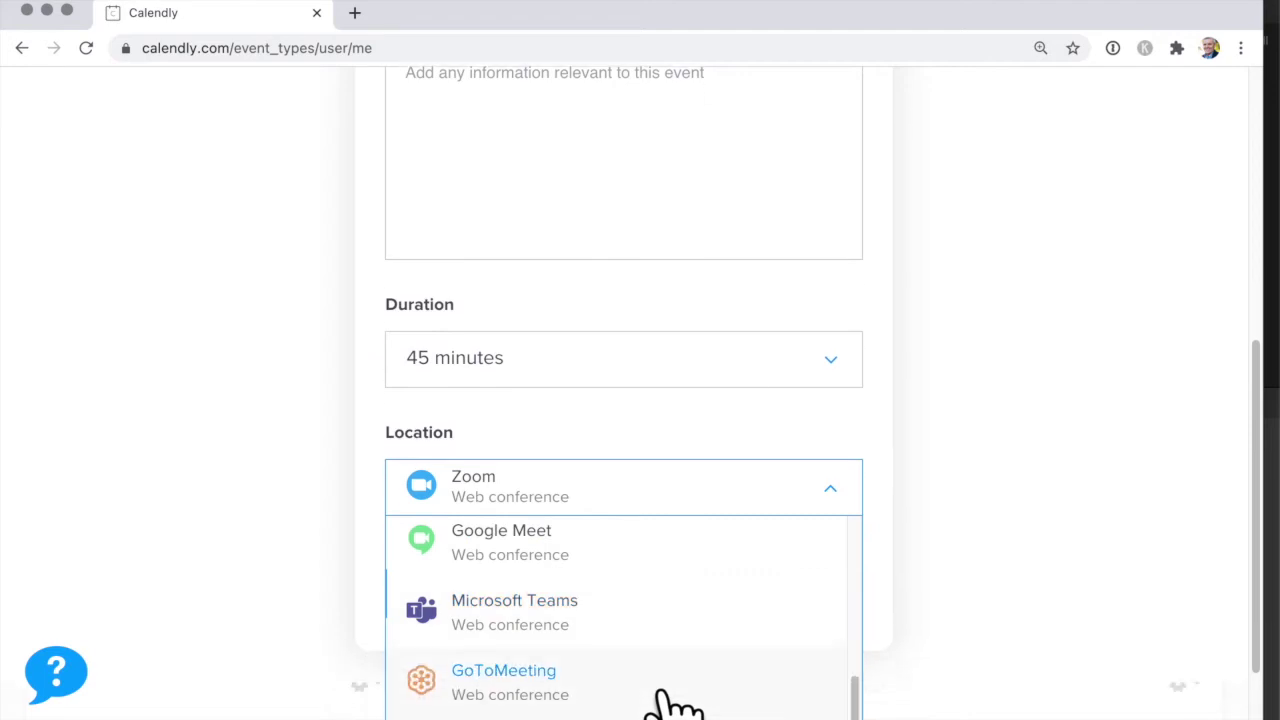
scroll(748, 672, up, 5)
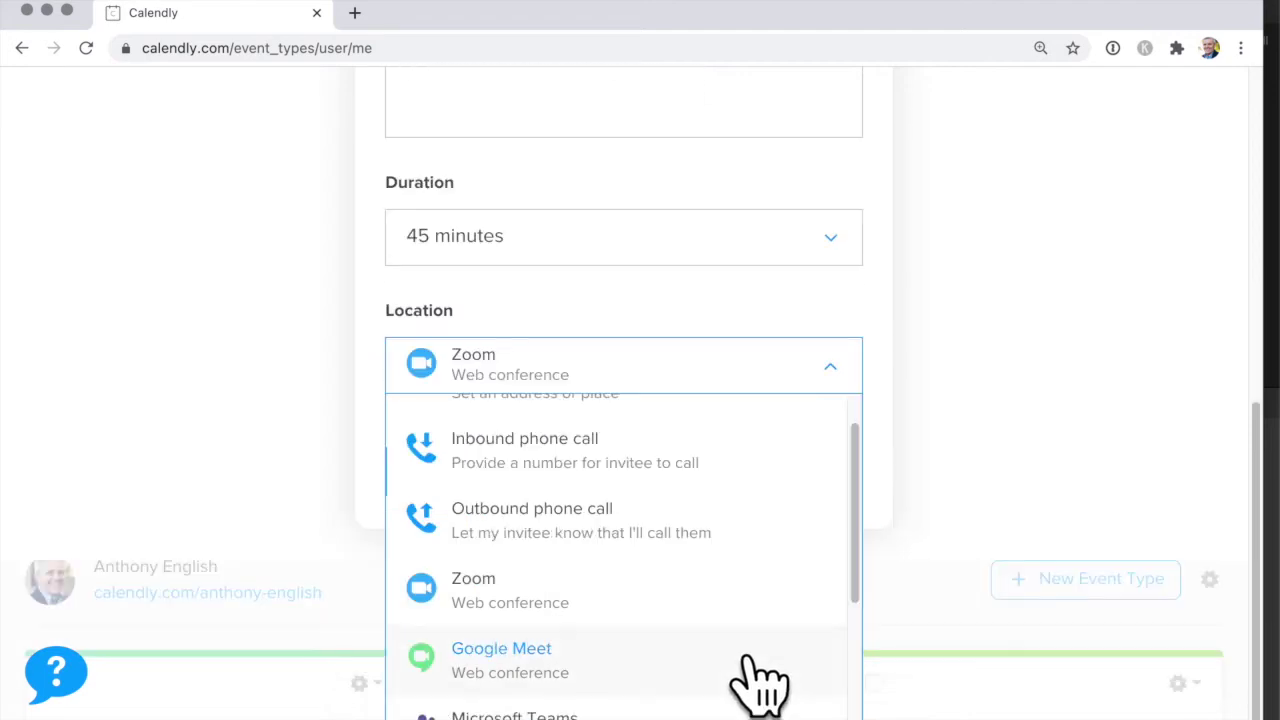
click(945, 490)
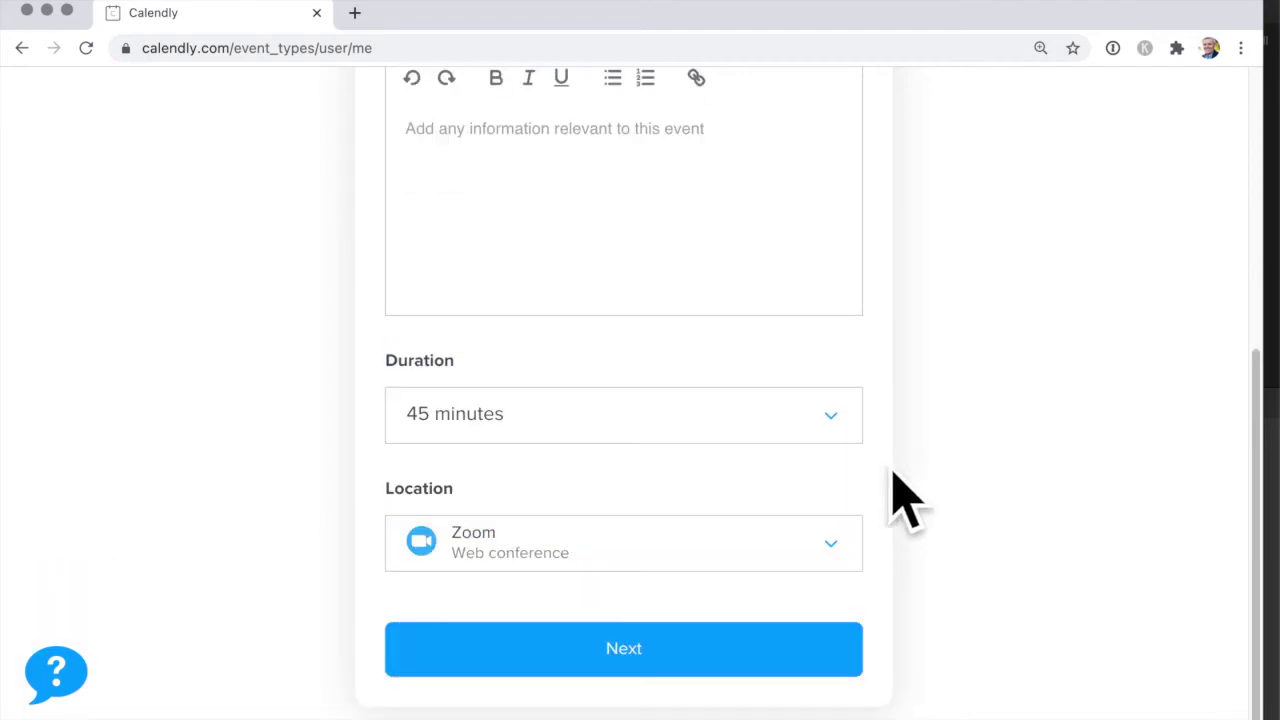
click(630, 672)
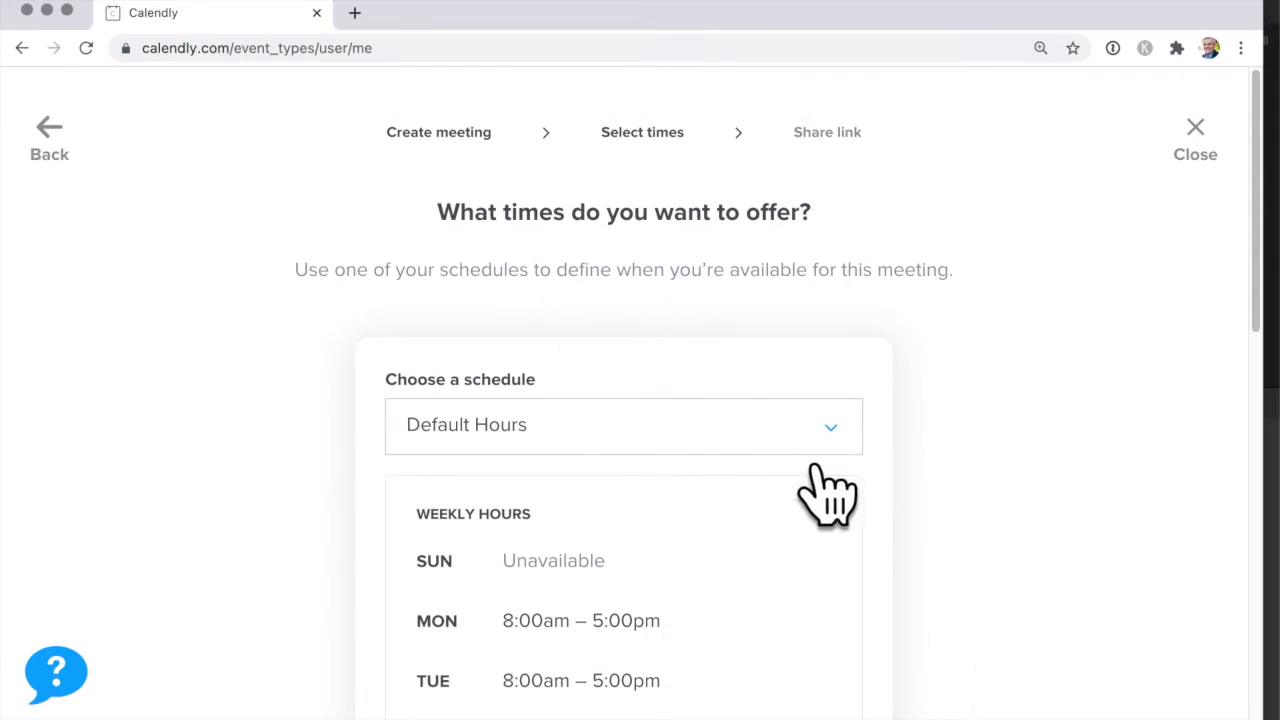
Step: Keep Default Hours as the schedule and bring up the offered-dates calendar
scroll(800, 460, down, 5)
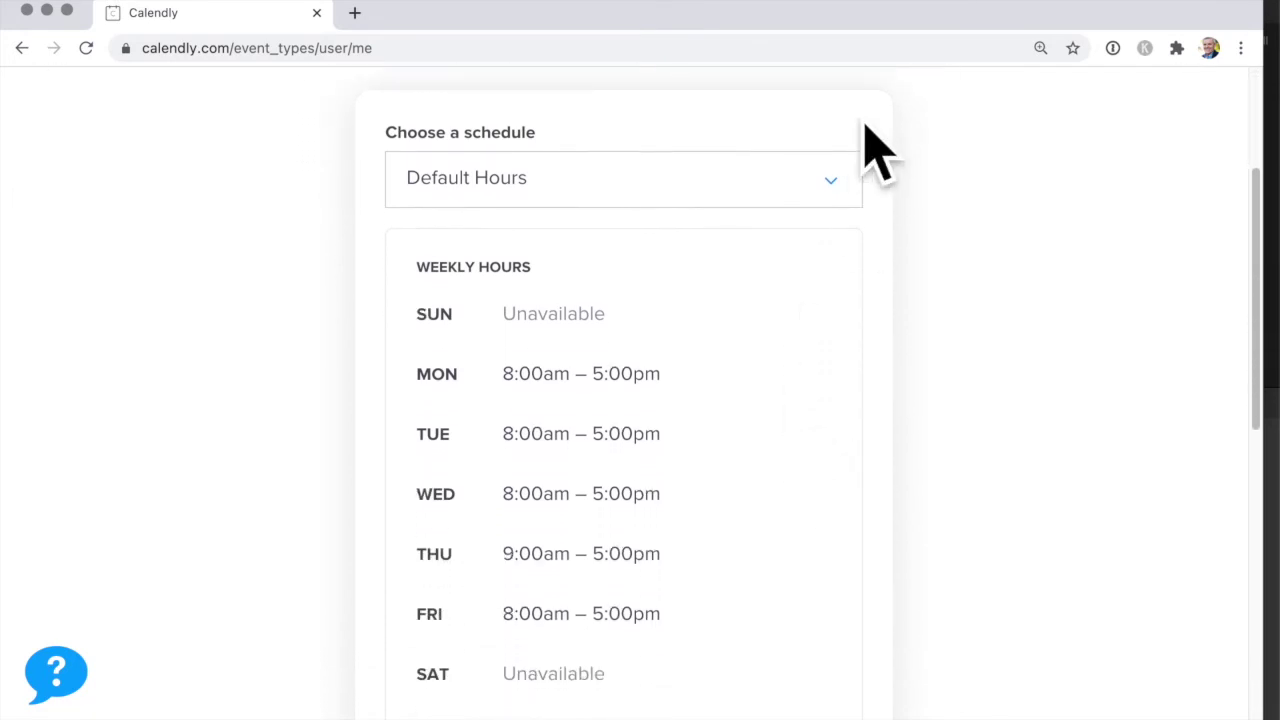
click(860, 200)
click(622, 246)
scroll(735, 455, down, 12)
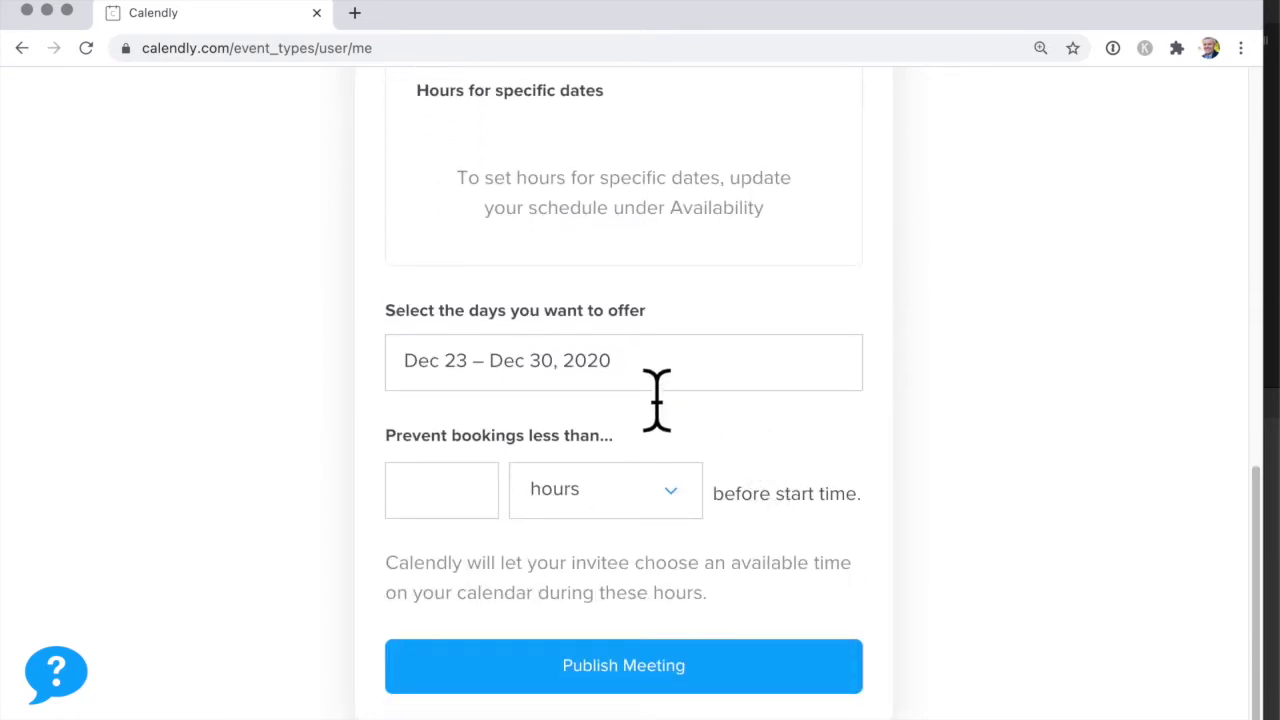
click(657, 380)
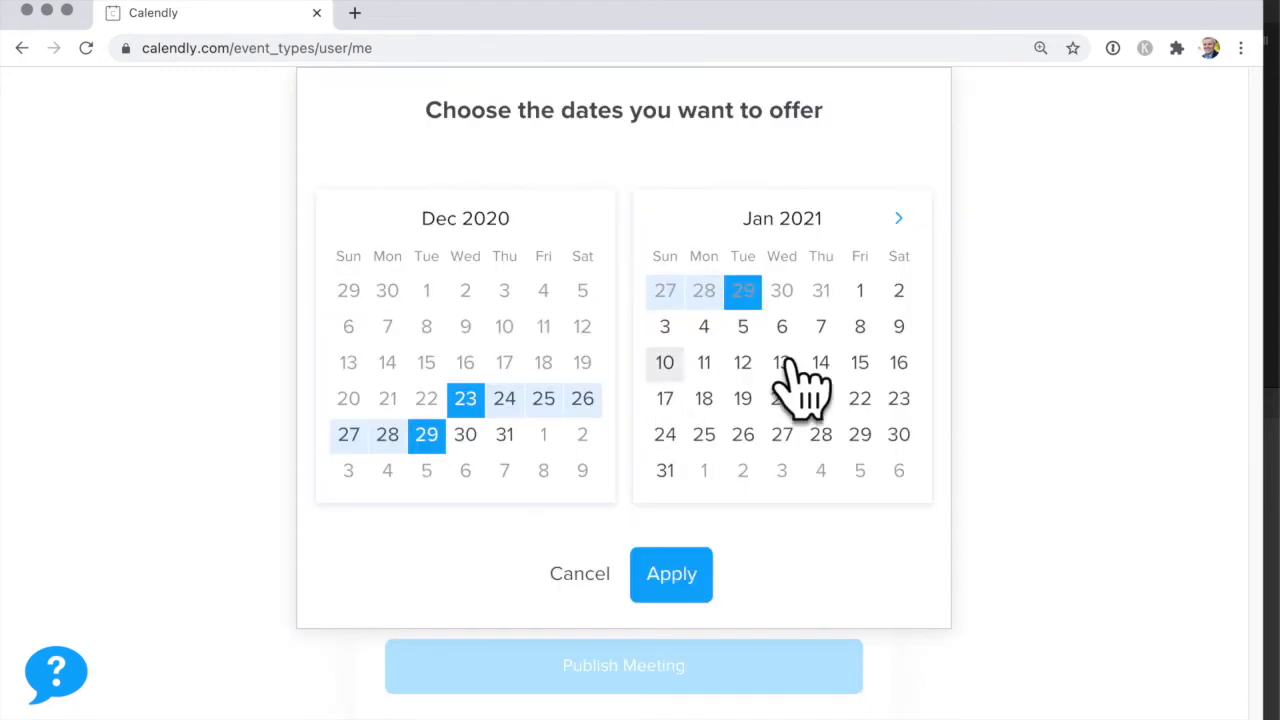
Step: Restrict the bookable days to February 8–12, 2021
click(898, 220)
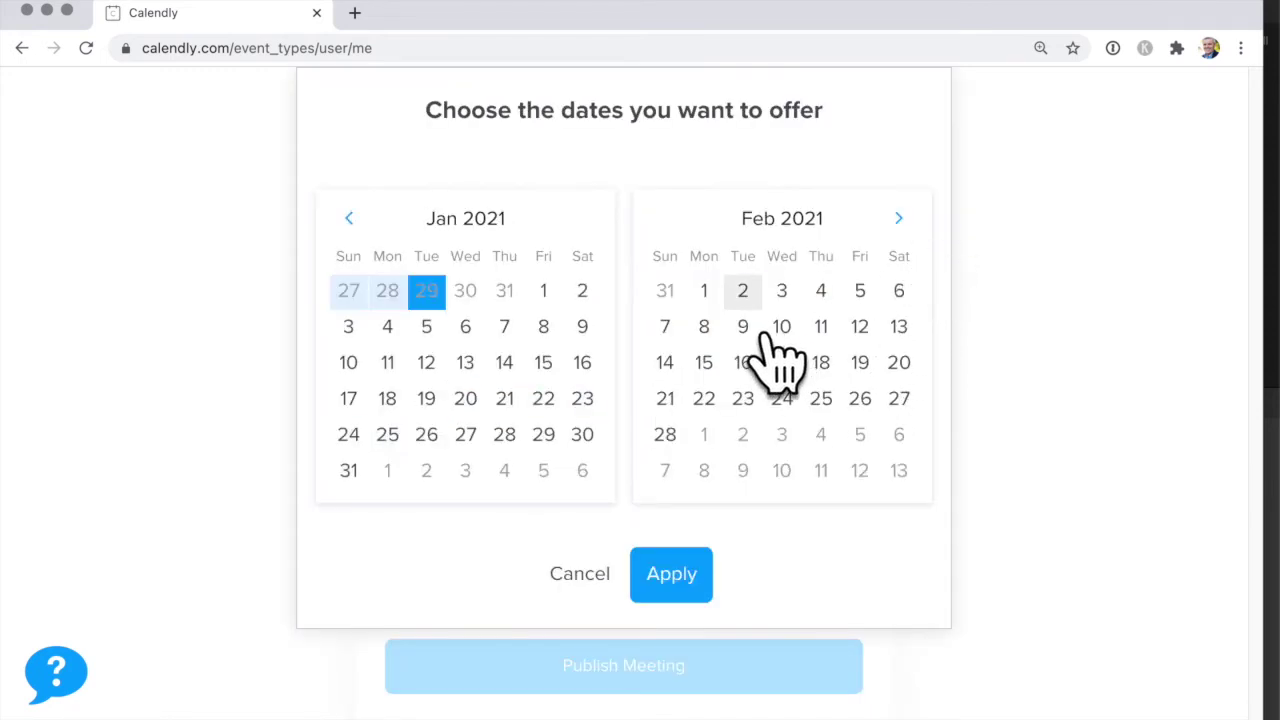
click(704, 326)
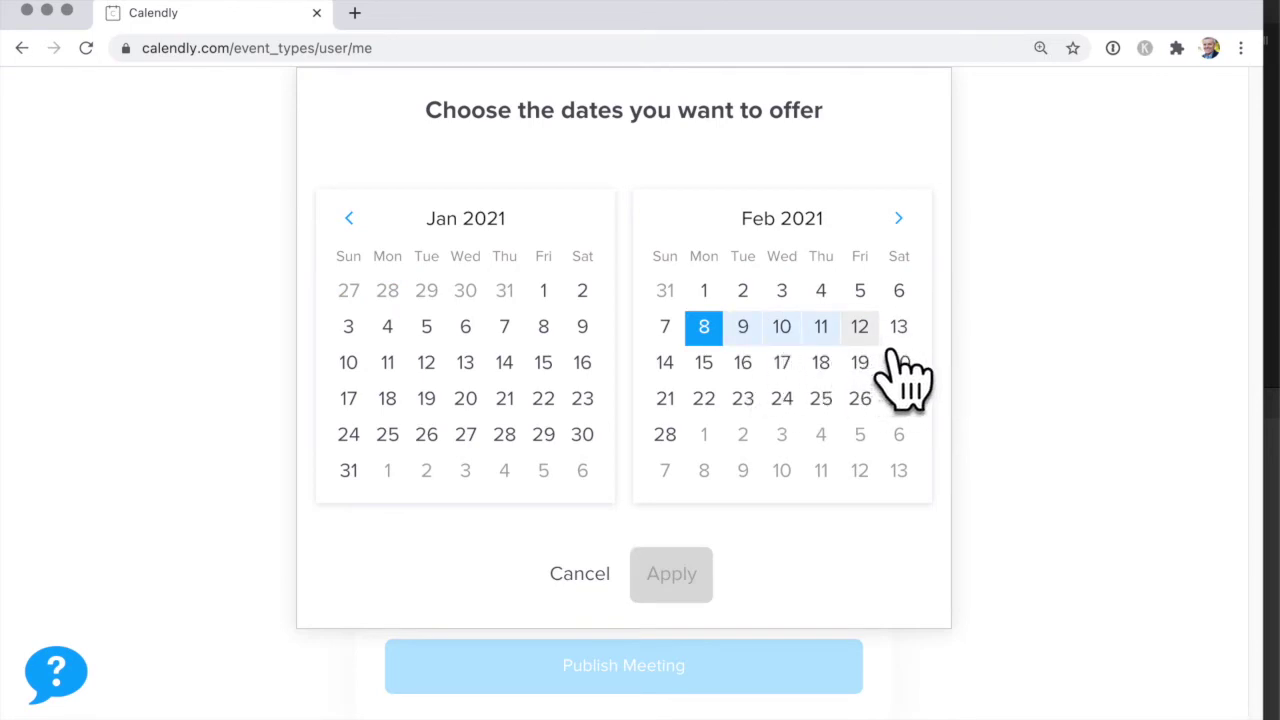
click(882, 348)
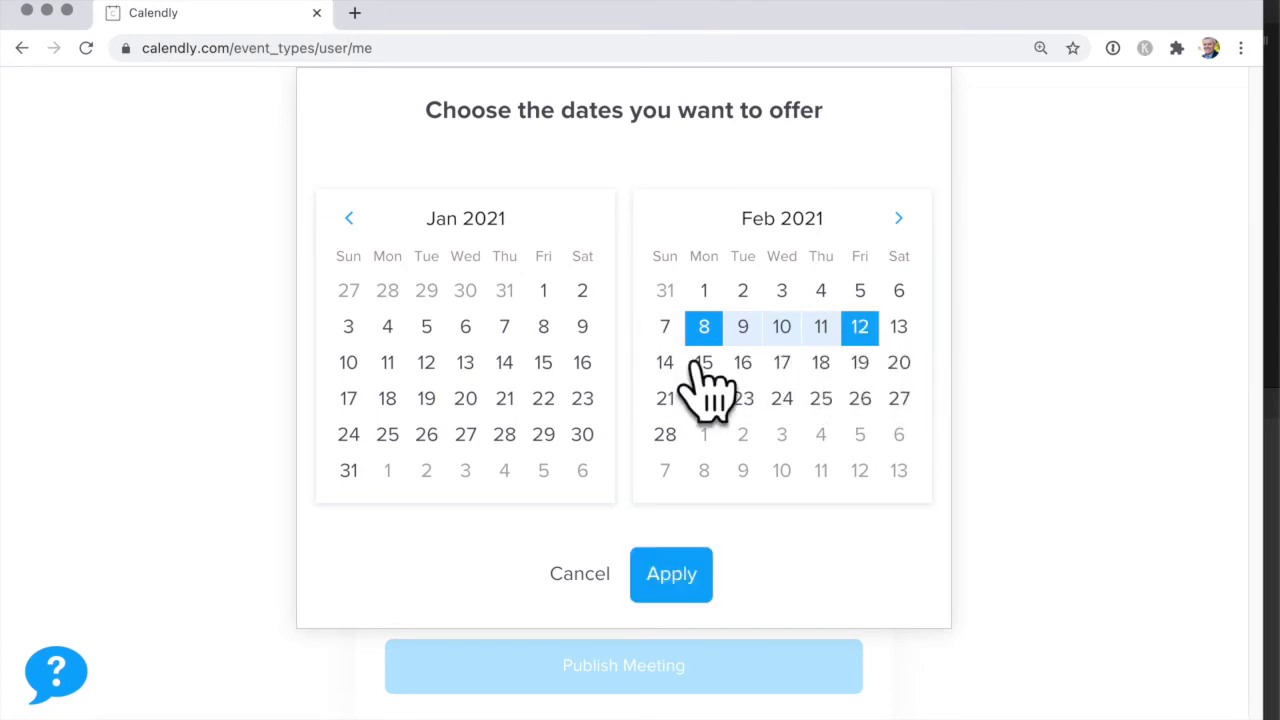
click(705, 590)
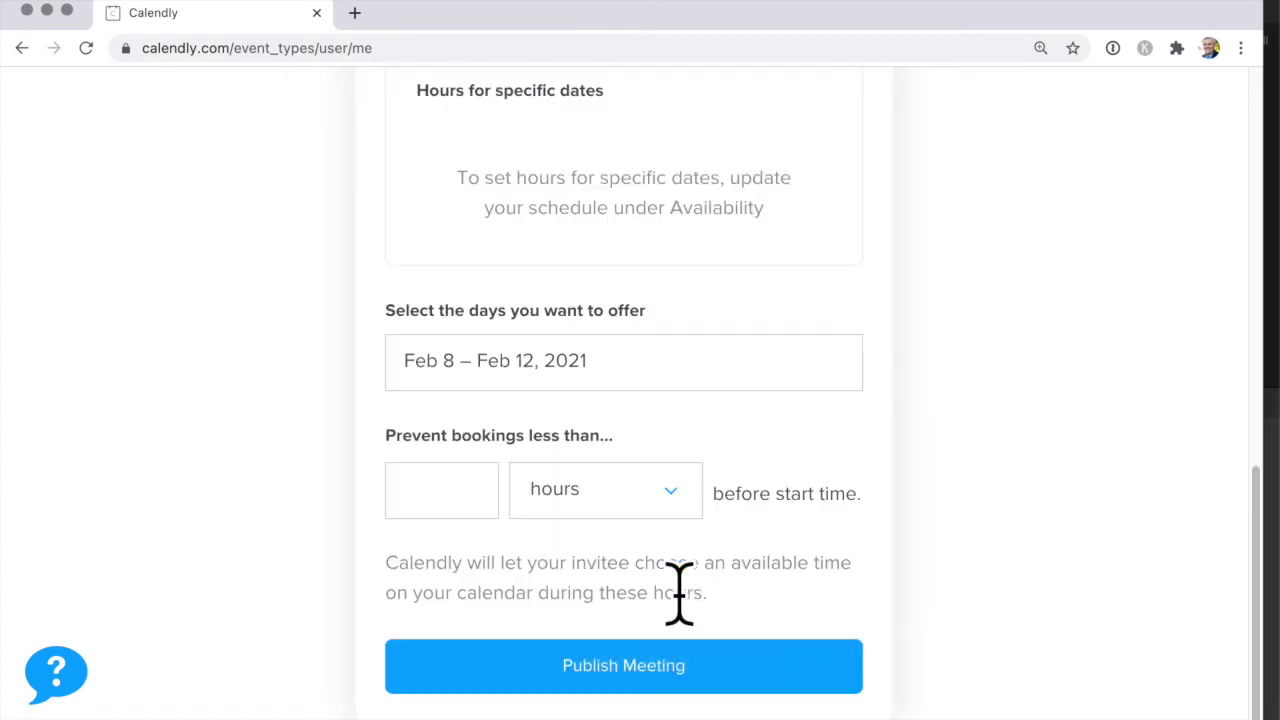
Step: Require 2 hours' minimum booking notice and publish Quick catchup
click(490, 505)
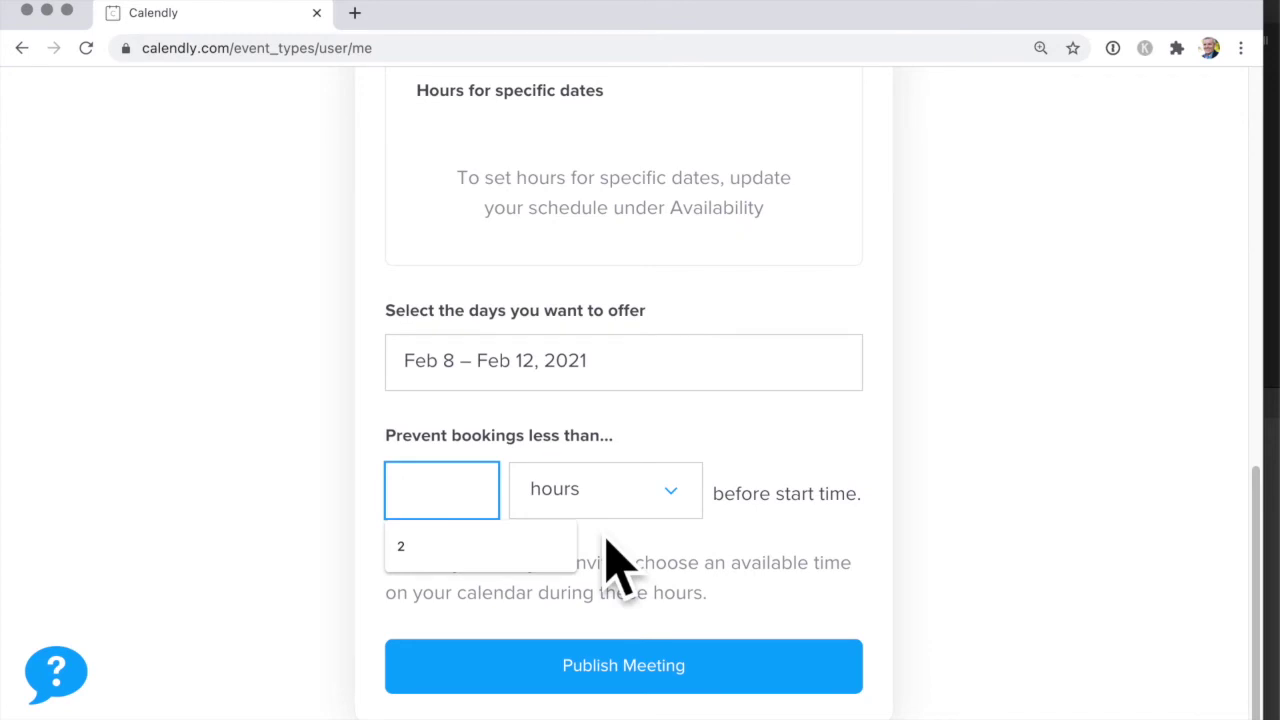
text(2)
click(700, 512)
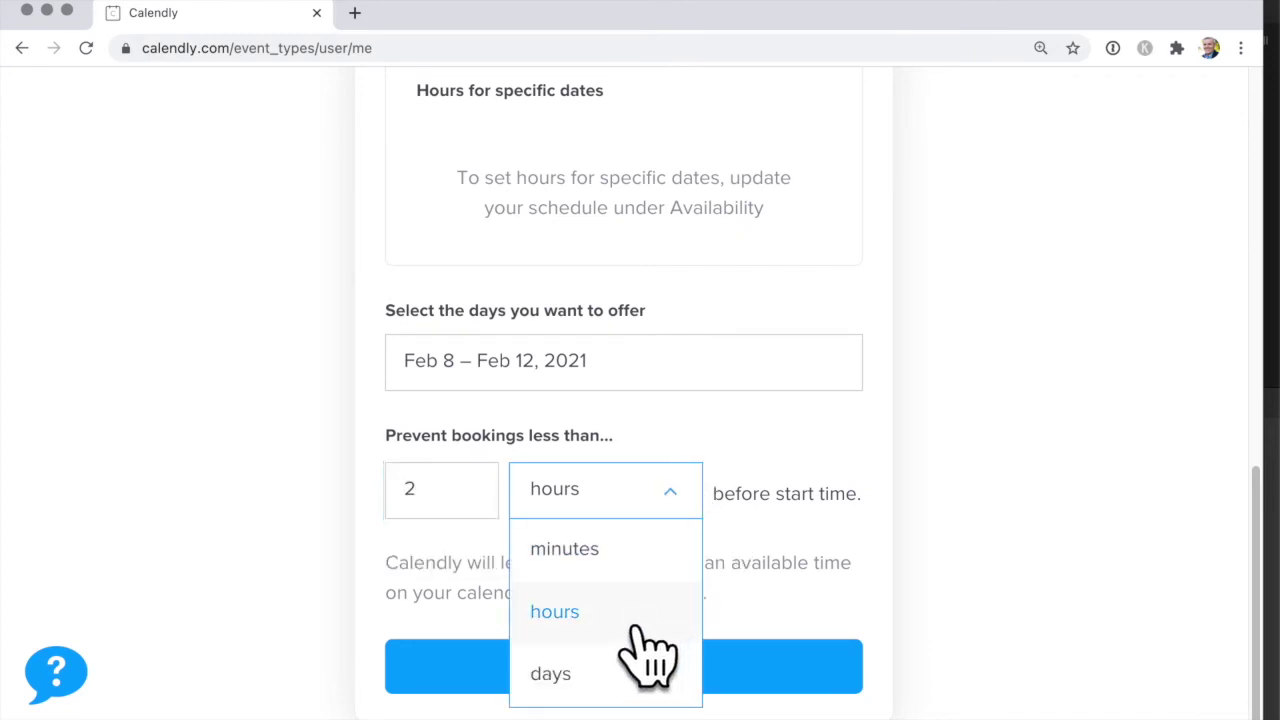
click(767, 537)
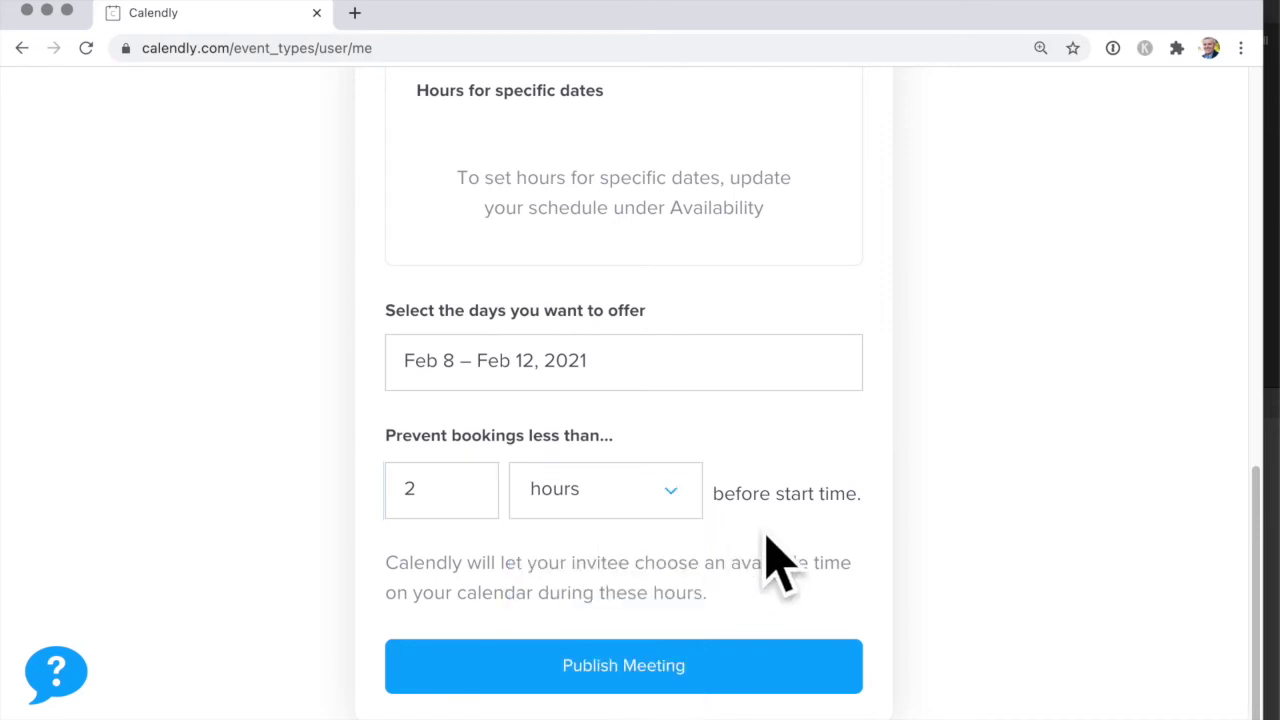
scroll(775, 565, down, 1)
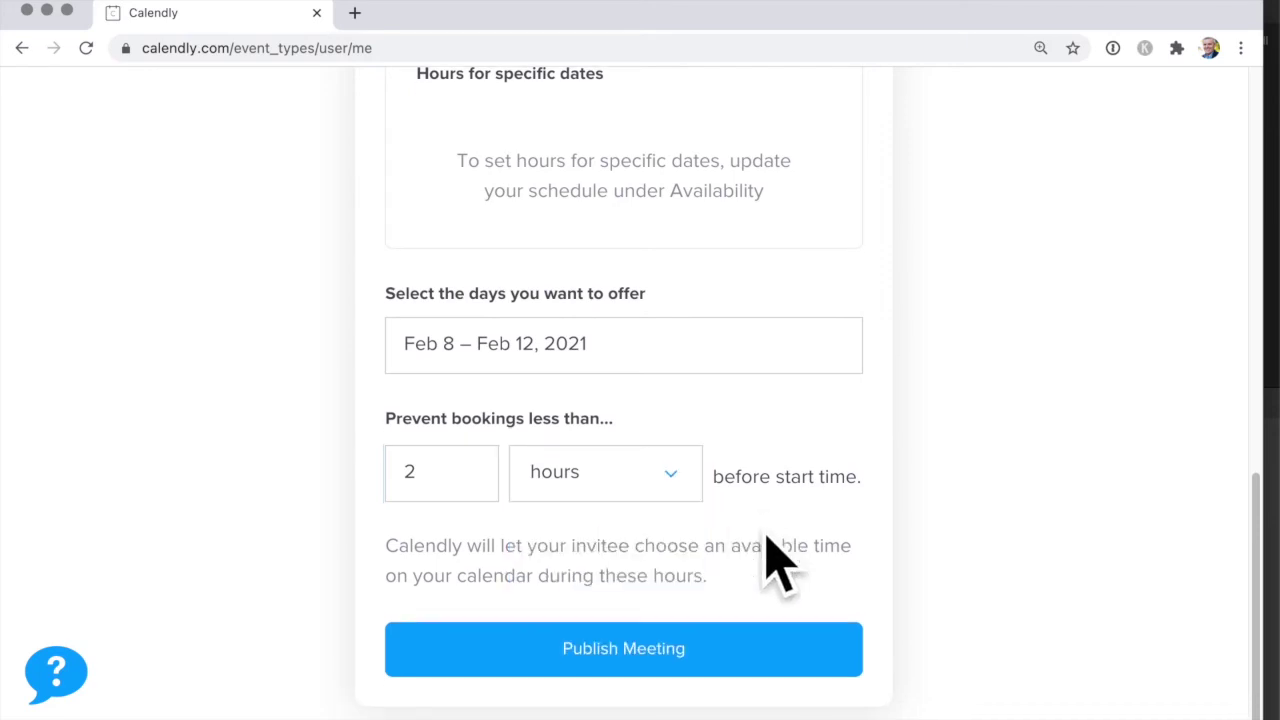
click(660, 658)
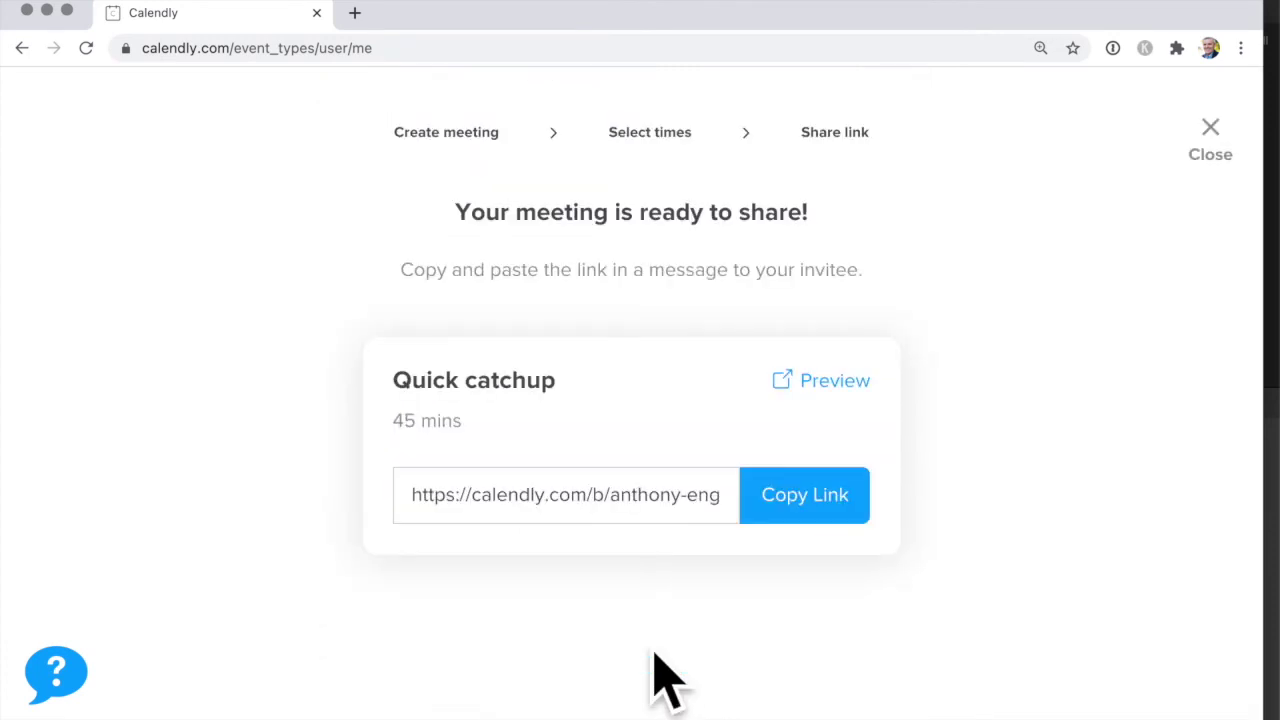
Step: Copy the Quick catchup booking link and open its public booking preview
click(855, 525)
click(866, 404)
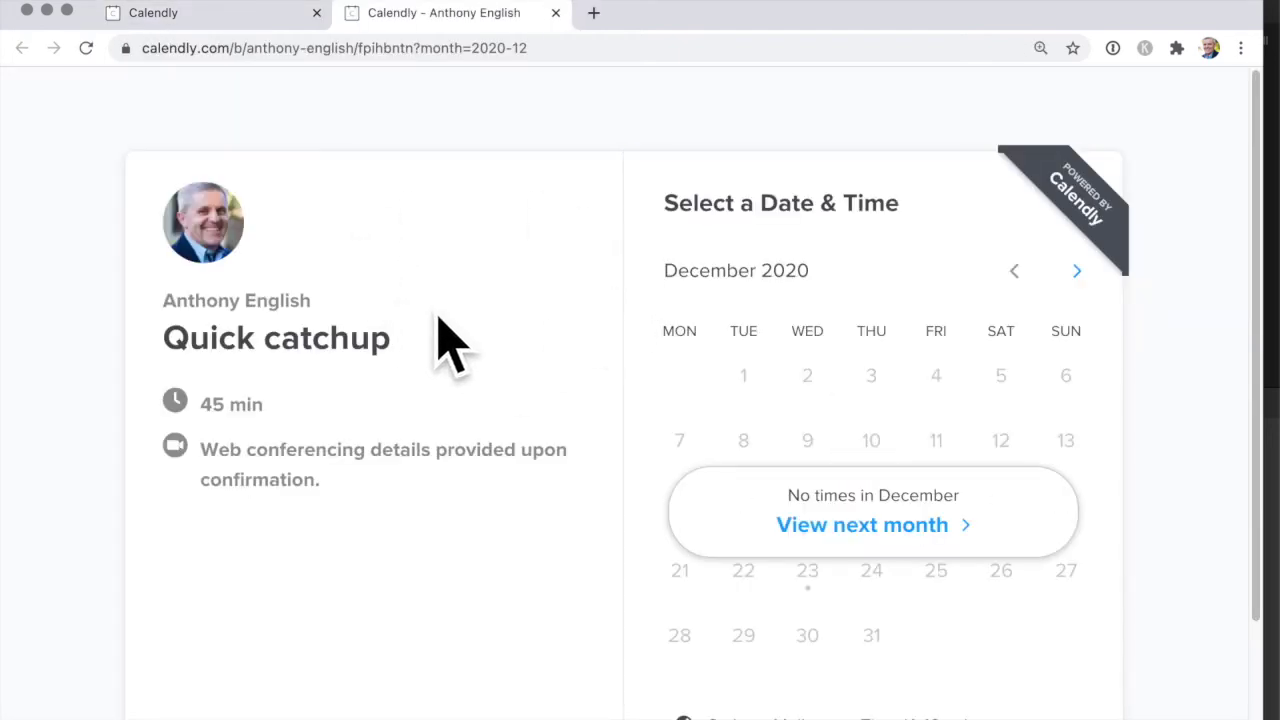
Step: In the preview, choose and confirm the 11:00am slot on Tuesday, February 9, 2021
click(950, 548)
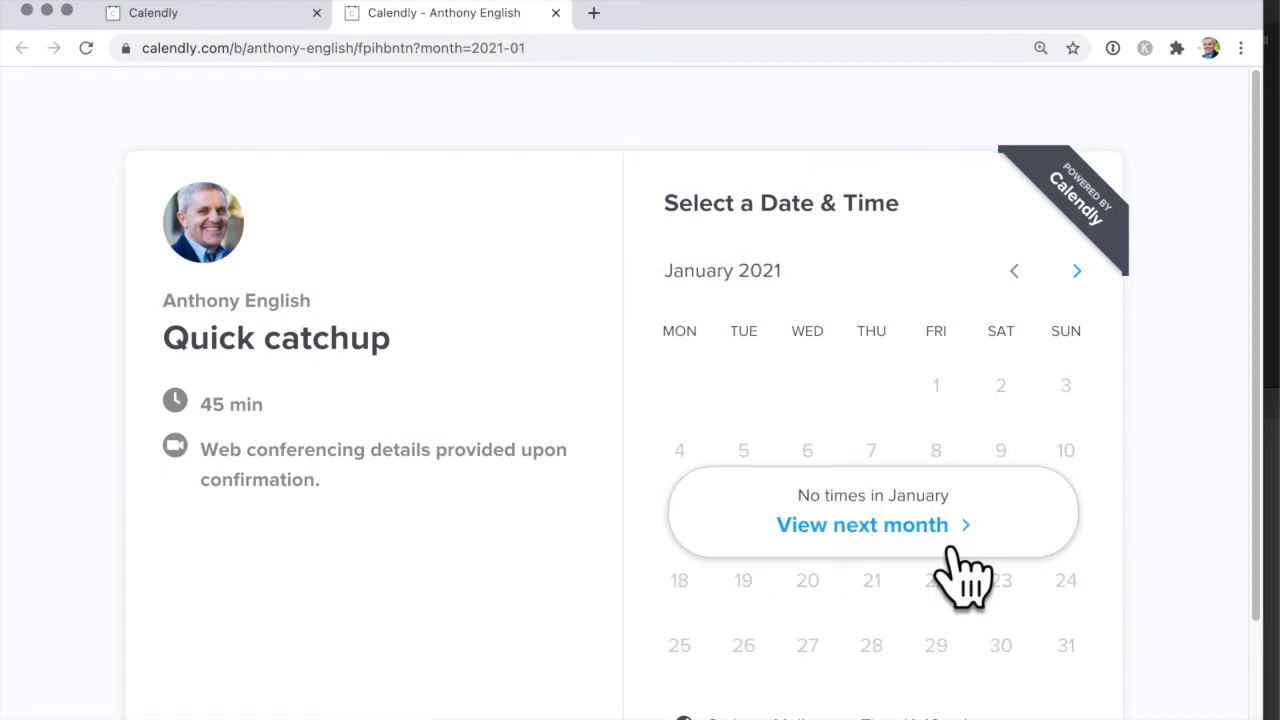
click(950, 548)
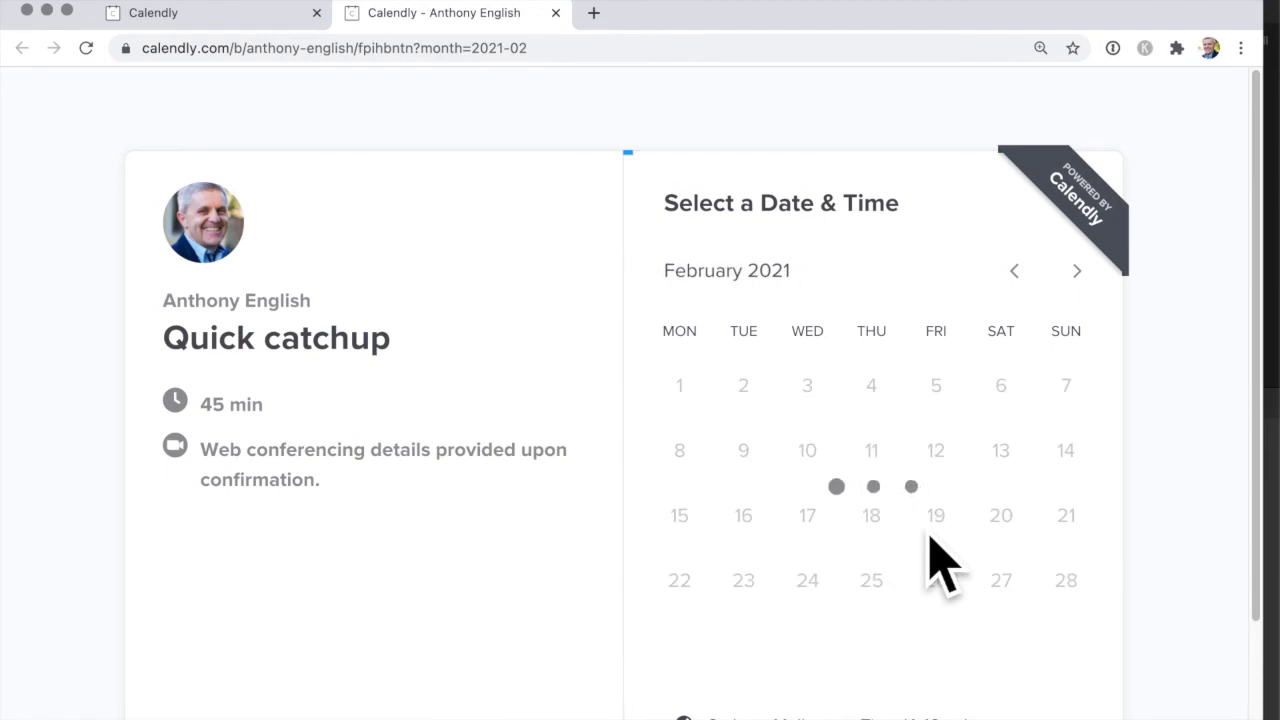
click(776, 472)
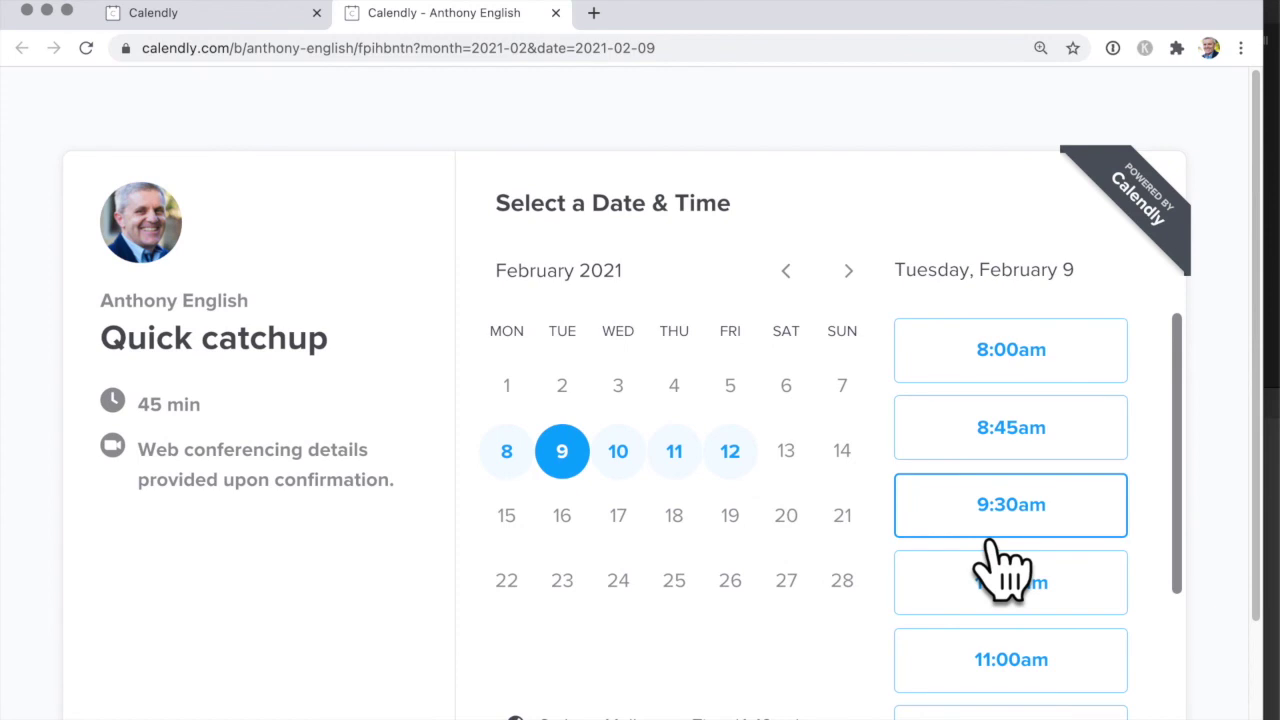
scroll(1000, 565, down, 5)
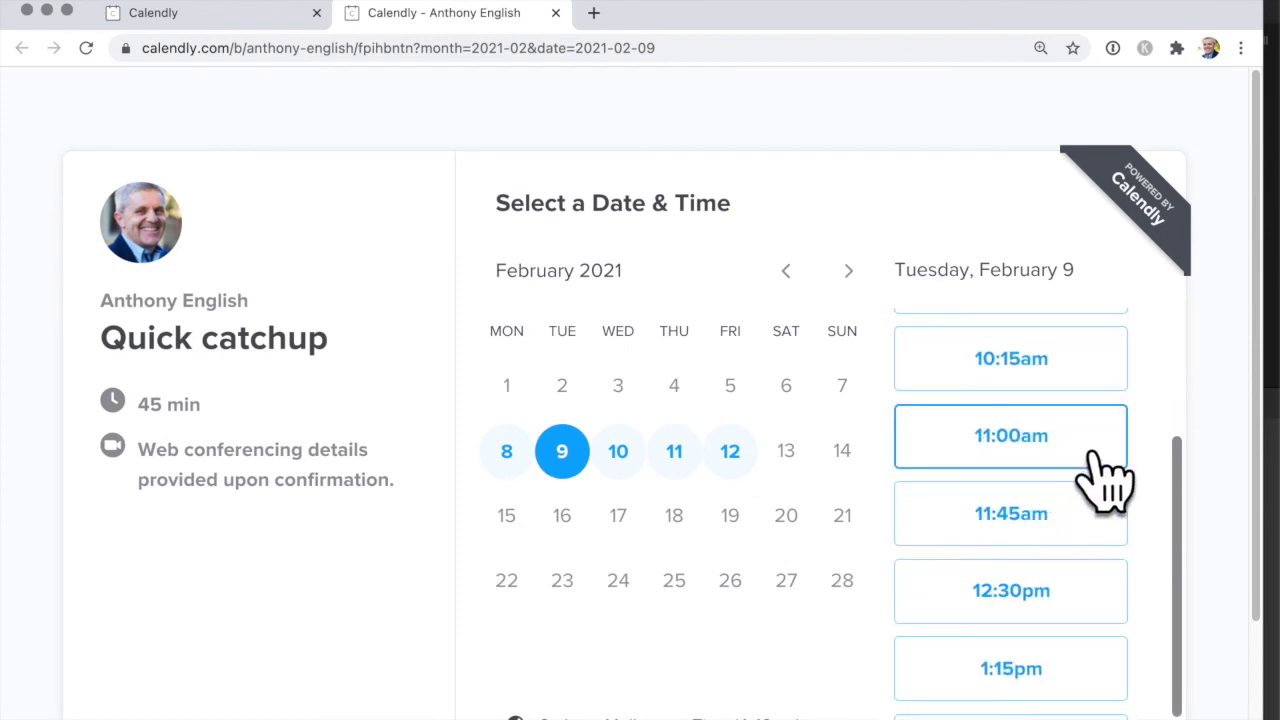
click(1092, 455)
click(1120, 460)
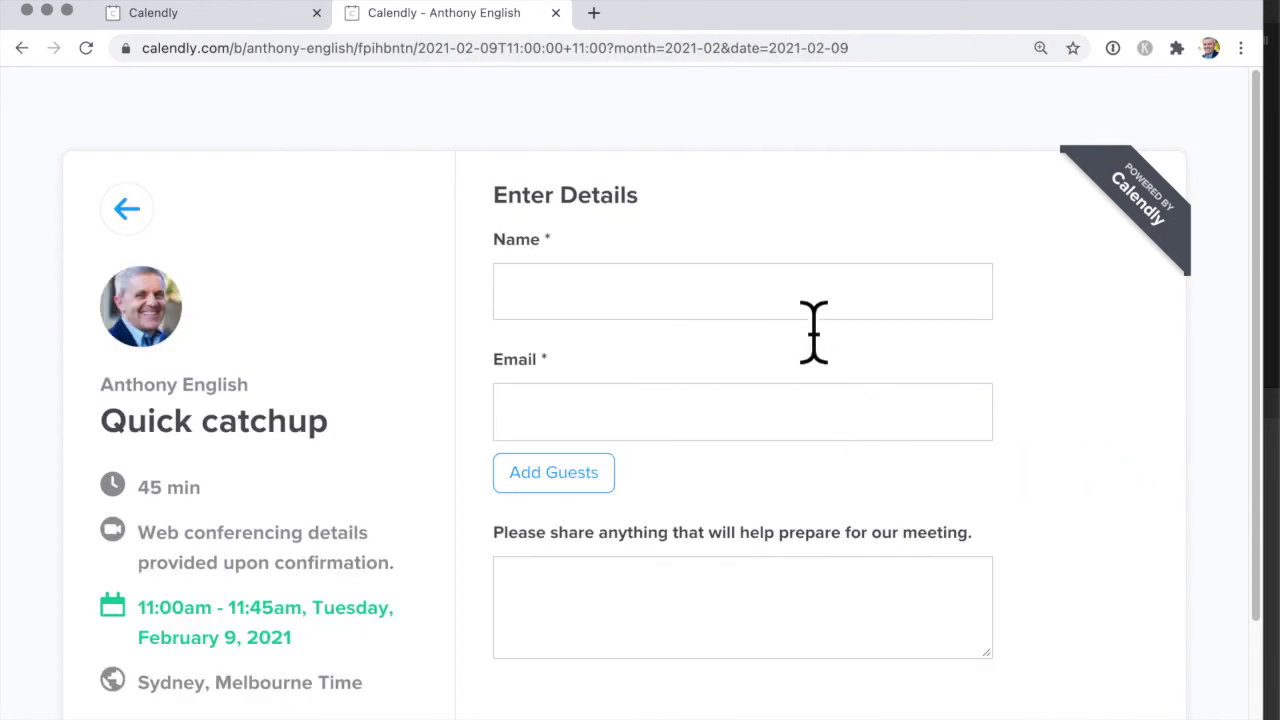
scroll(813, 332, down, 2)
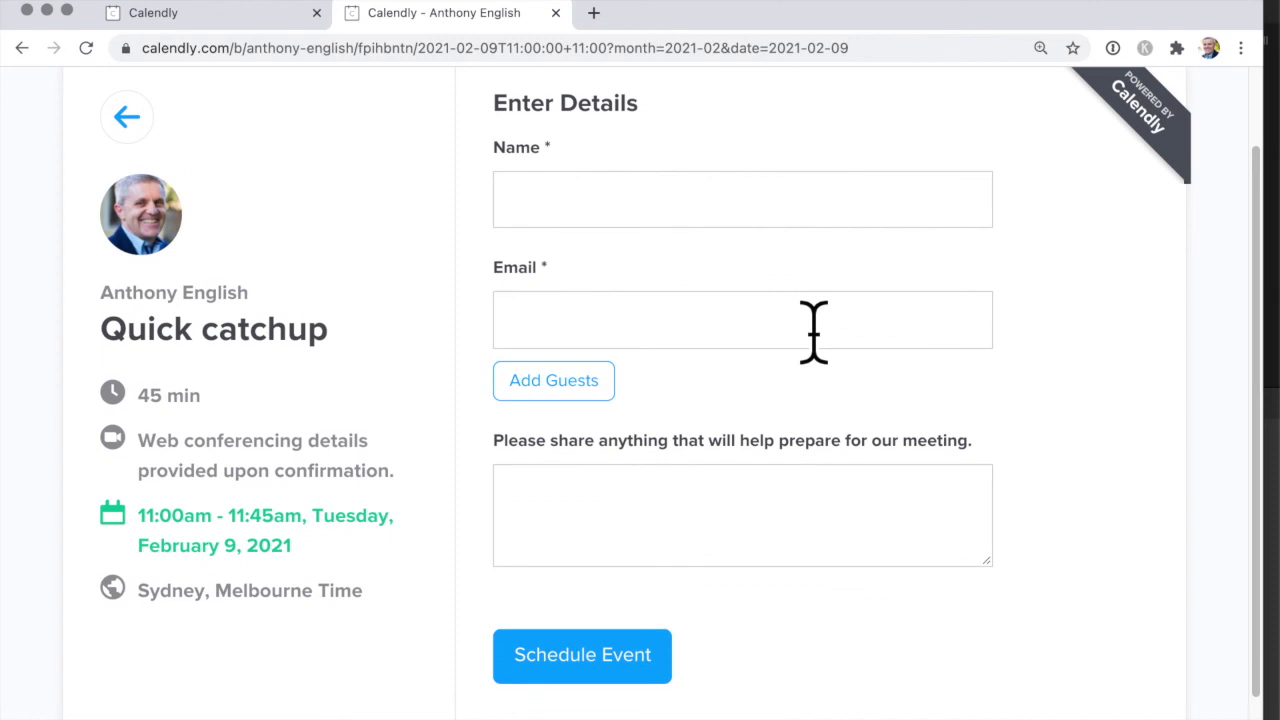